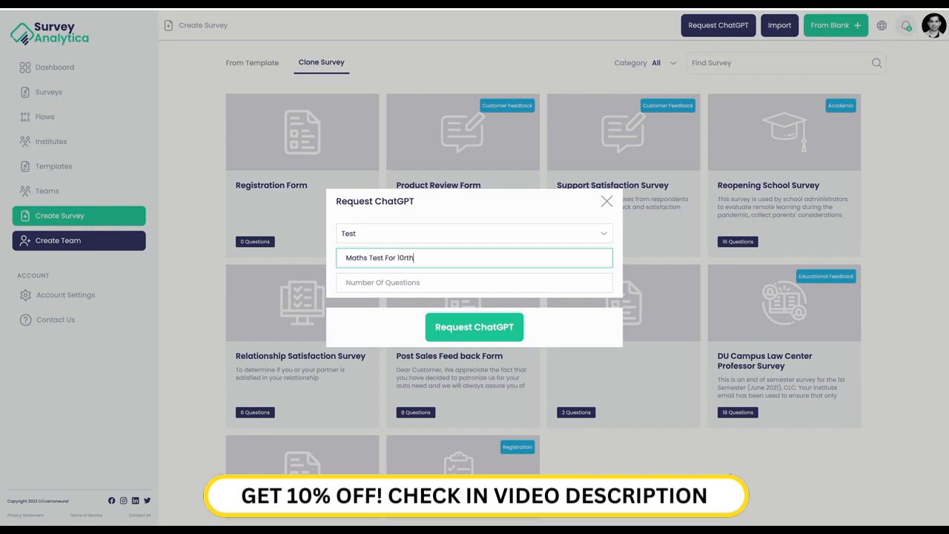
- Request a 10-question ChatGPT test titled "Maths Test For 10th Class In India" and review the generated questions
type("th Class In India")
key("Tab")
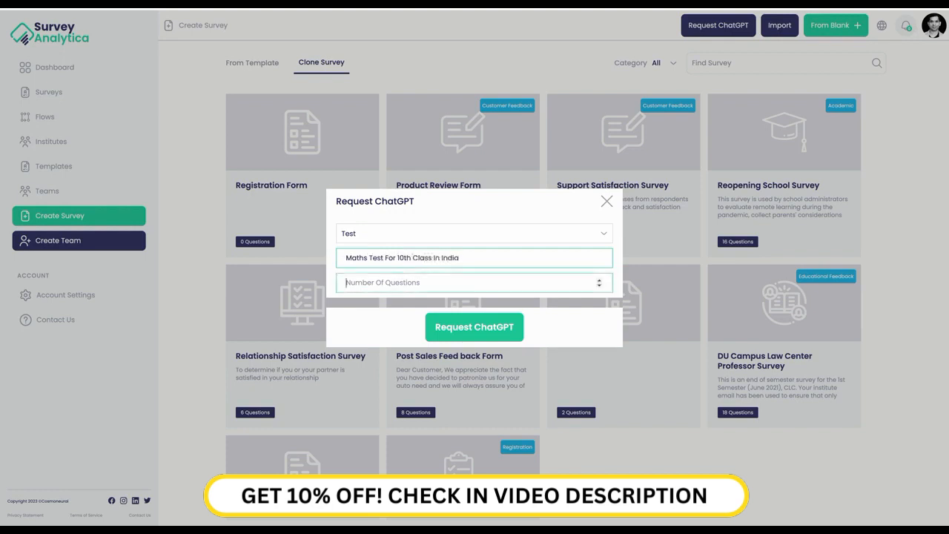
type("10")
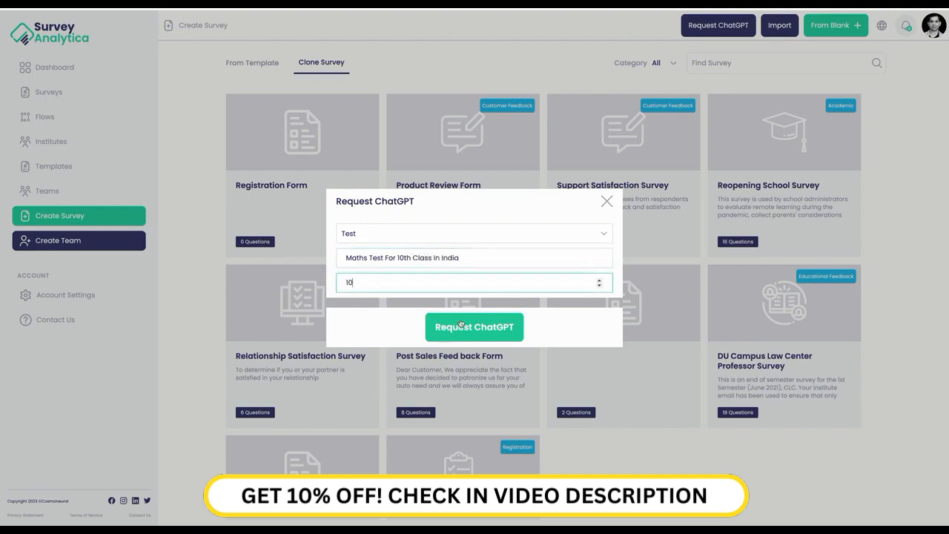
left_click(459, 324)
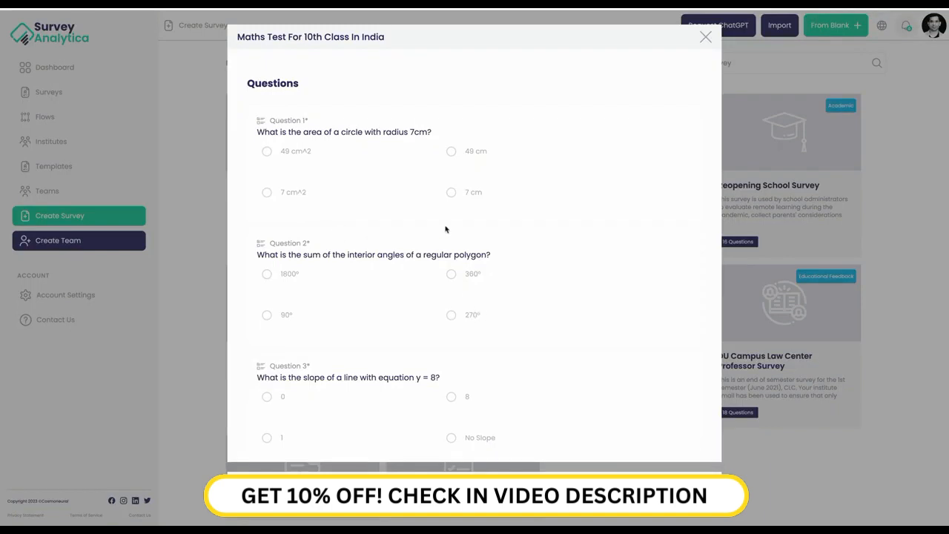
scroll(446, 229, "down", 4)
scroll(446, 229, "down", 8)
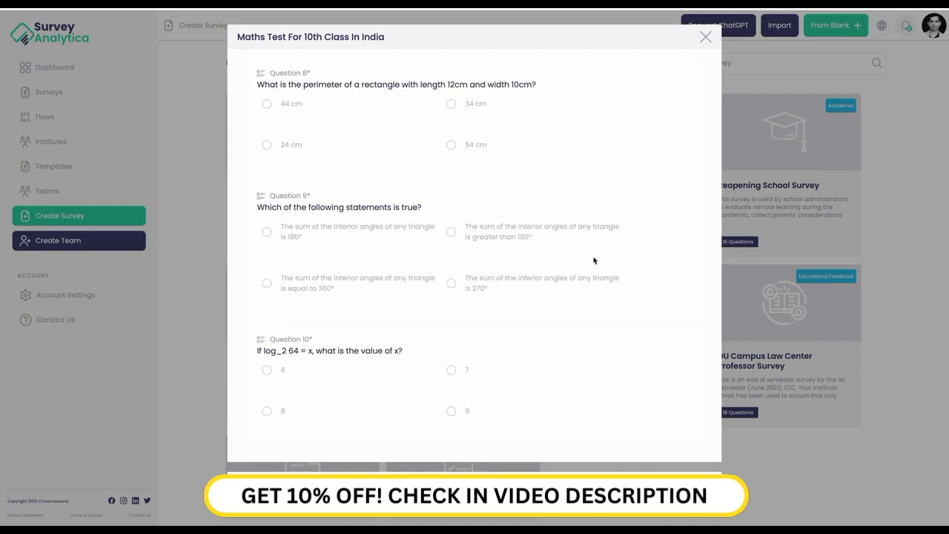
scroll(593, 260, "up", 10)
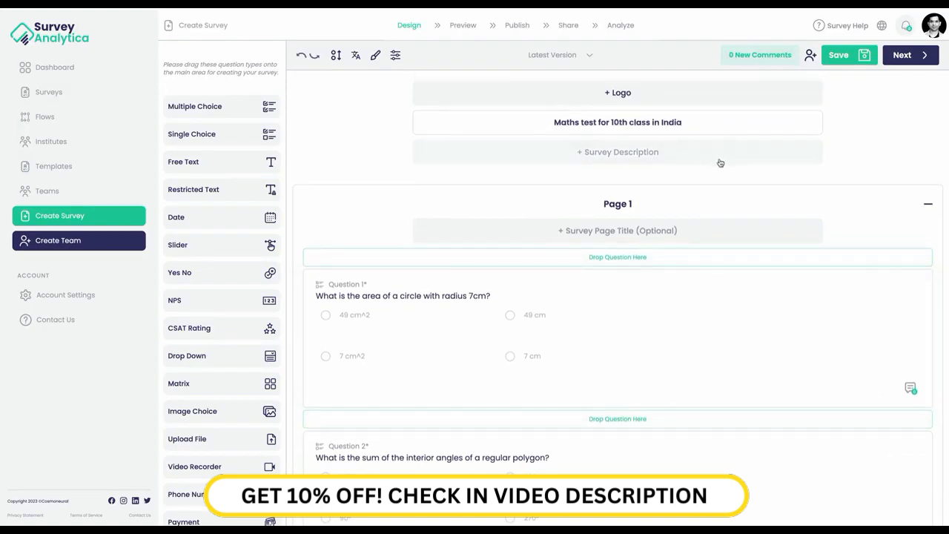
- Examine the generated questions on Page 1 of the survey editor, collapsing and expanding the page
scroll(727, 218, "down", 1)
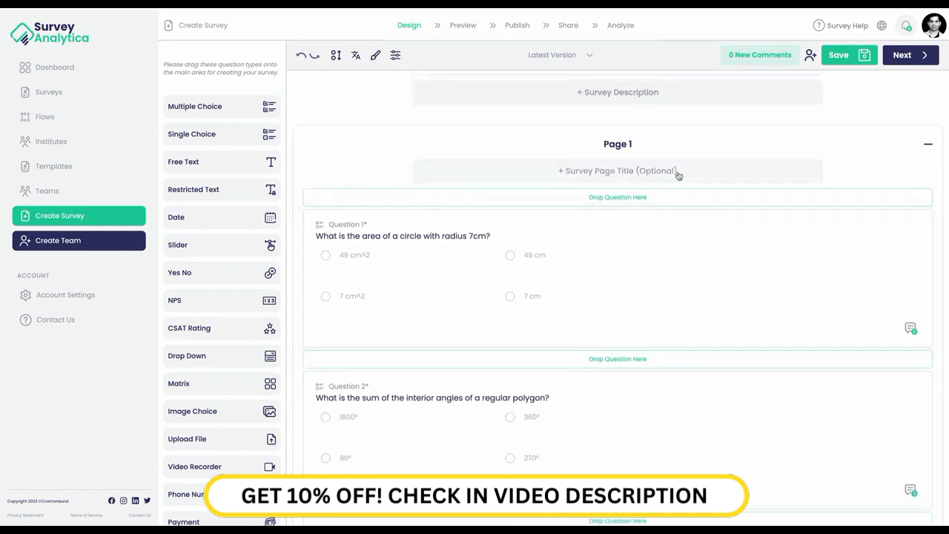
scroll(675, 193, "down", 3)
scroll(653, 182, "up", 4)
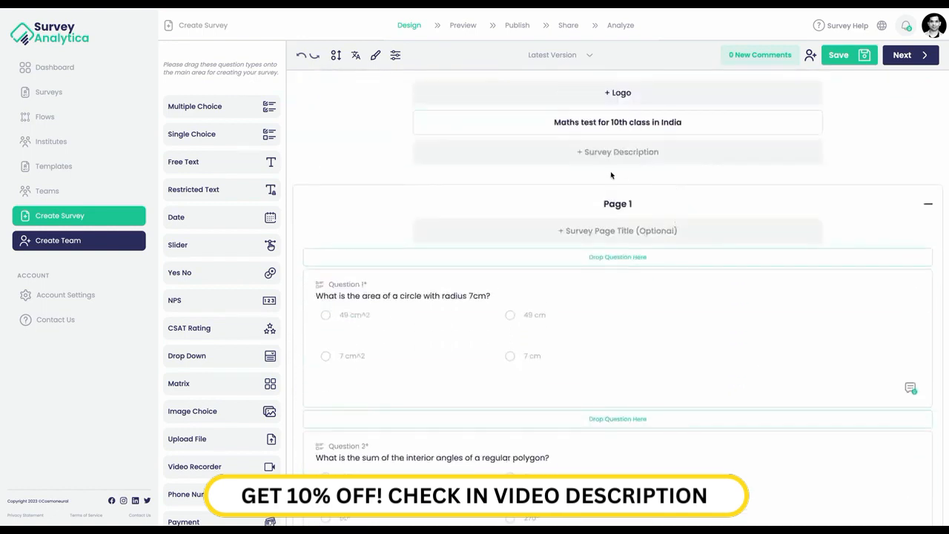
scroll(636, 232, "down", 3)
scroll(635, 235, "down", 5)
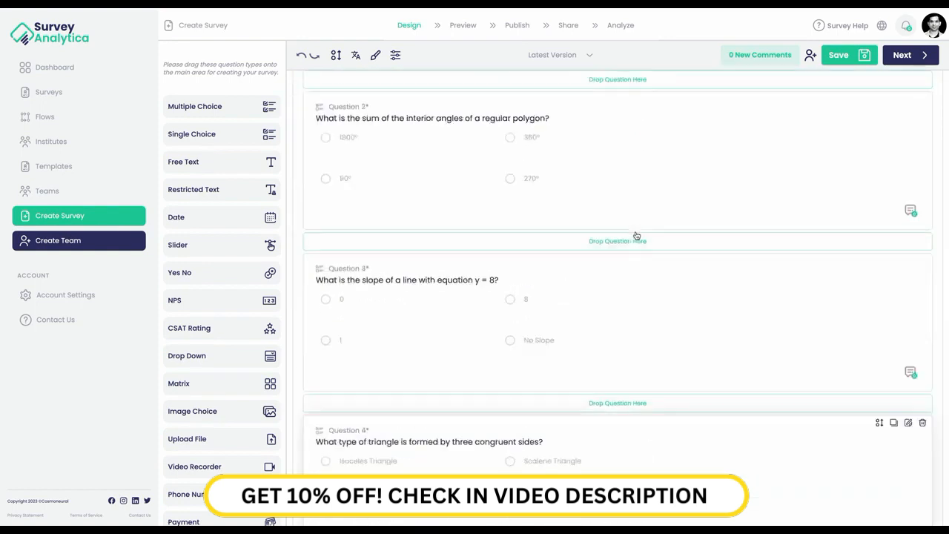
scroll(668, 230, "up", 7)
left_click(927, 207)
left_click(927, 208)
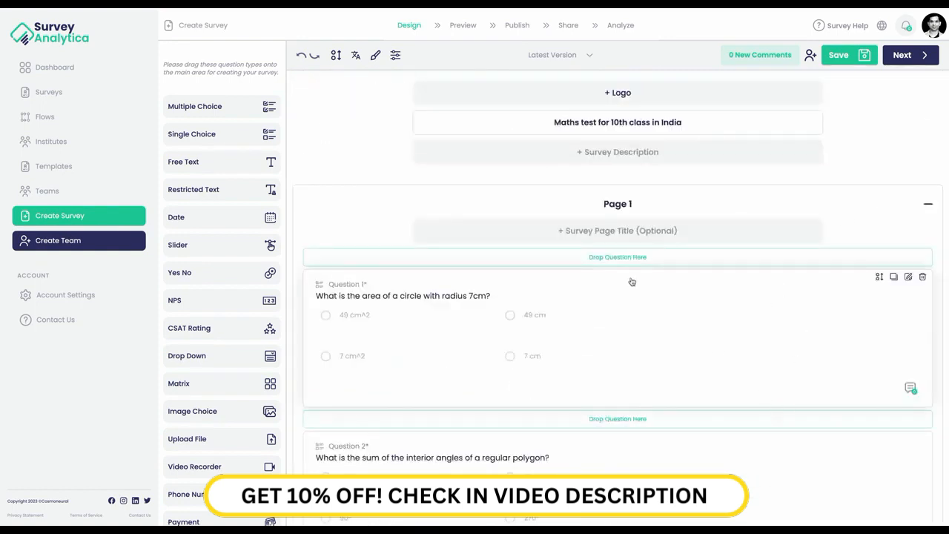
- Open Question 1 for editing, enable Use Previous Answer Choices, and compare its Options and Formula Builder views
left_click(717, 320)
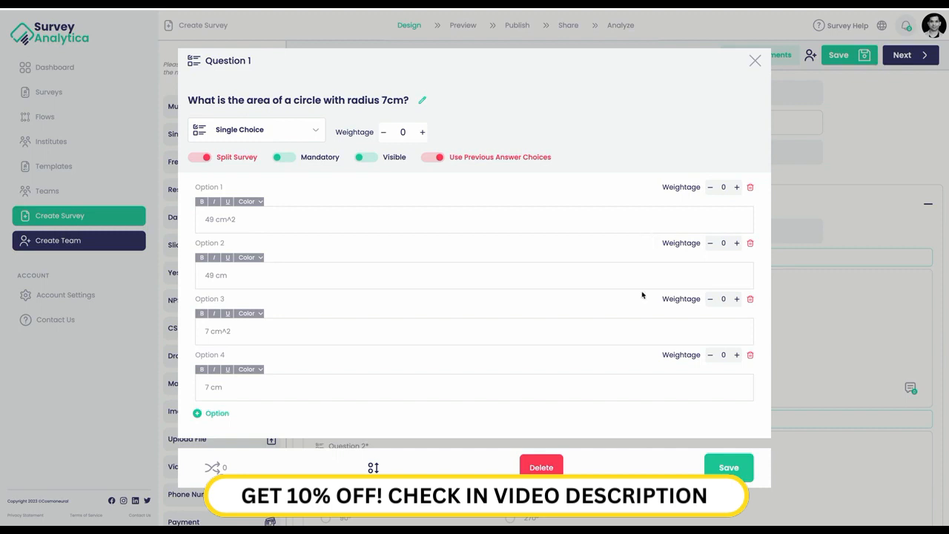
left_click(427, 162)
left_click(692, 170)
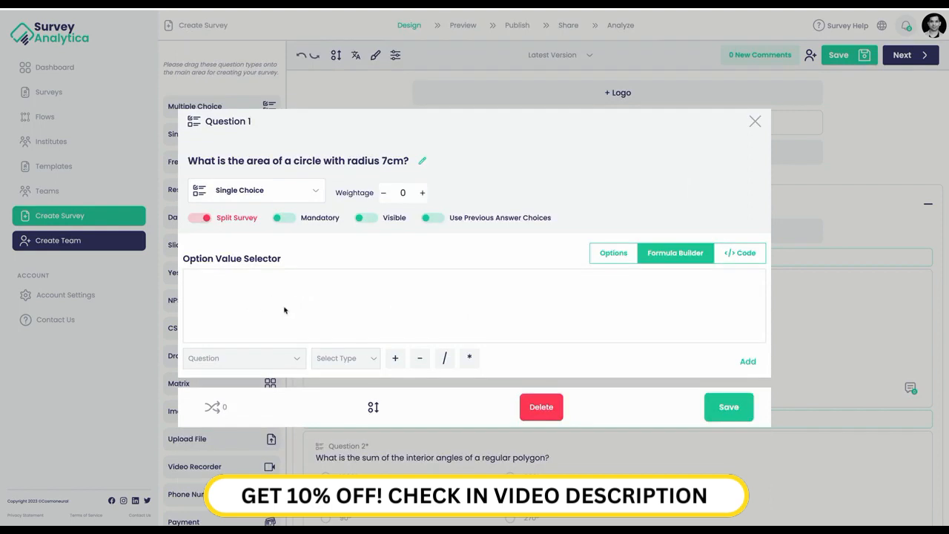
left_click(598, 256)
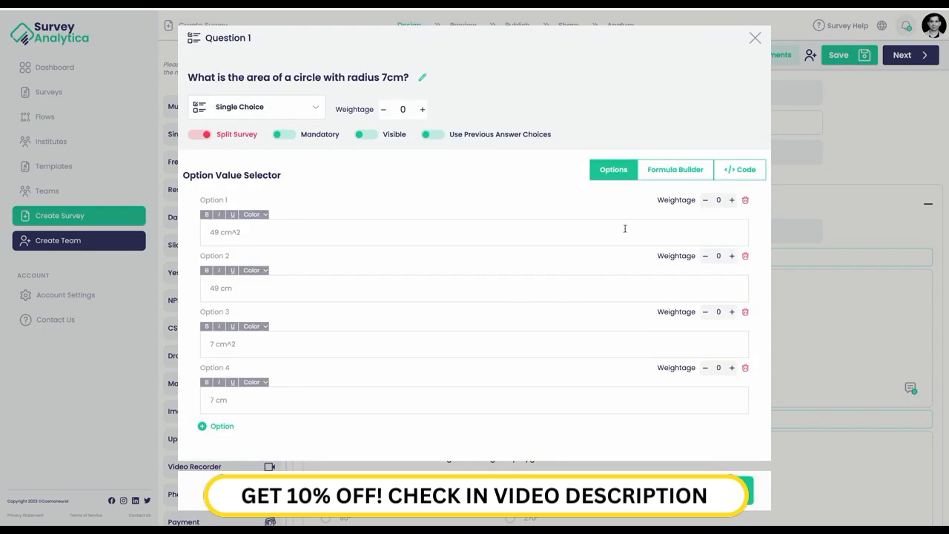
left_click(671, 176)
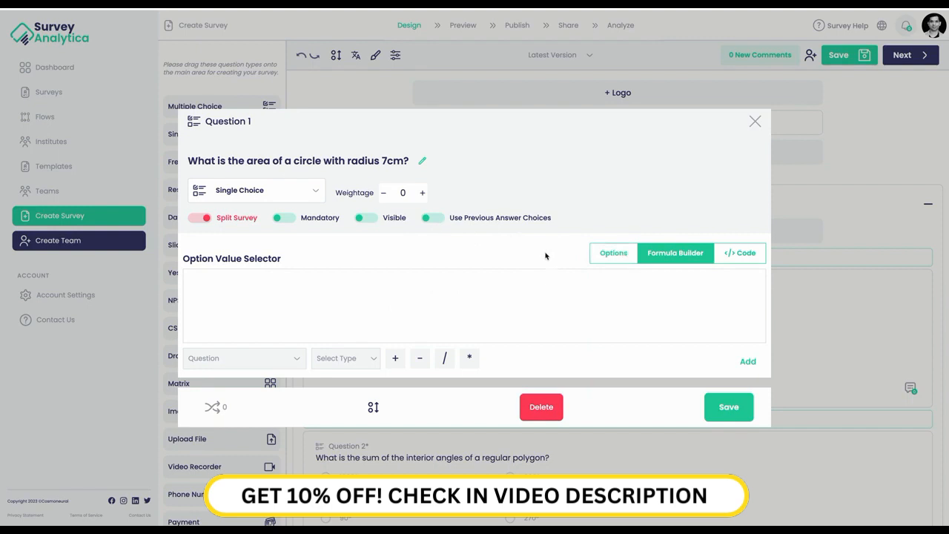
- Switch Use Previous Answer Choices off, on and off again for Question 1
left_click(432, 220)
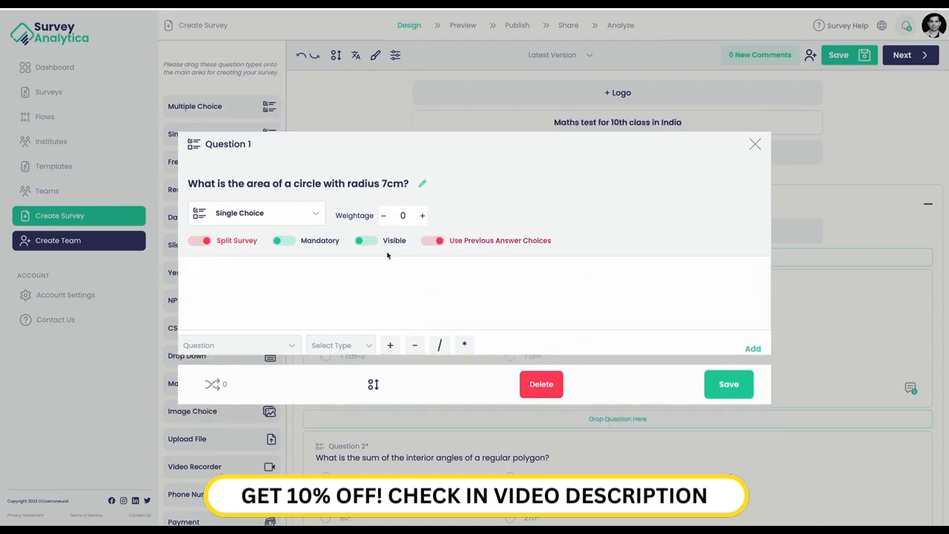
scroll(319, 268, "down", 1)
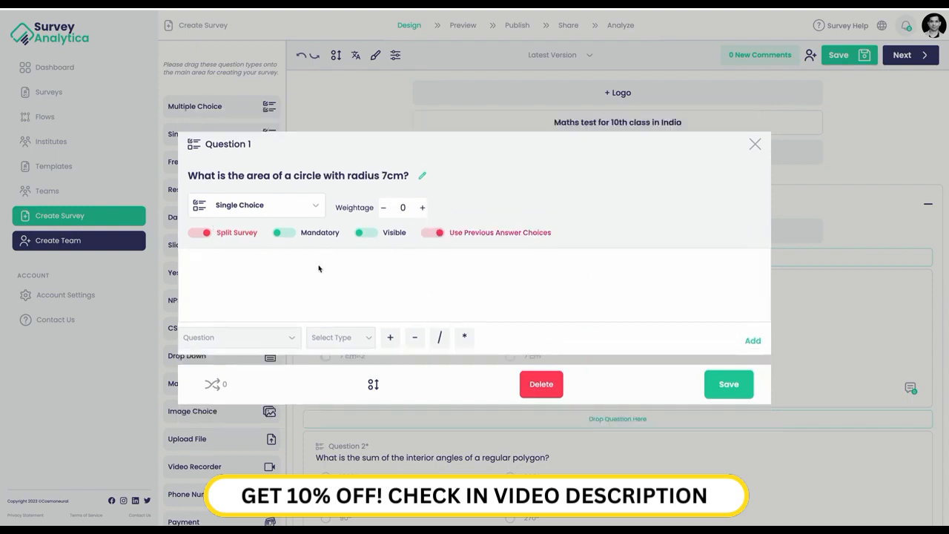
scroll(319, 268, "up", 1)
scroll(319, 269, "down", 1)
left_click(431, 233)
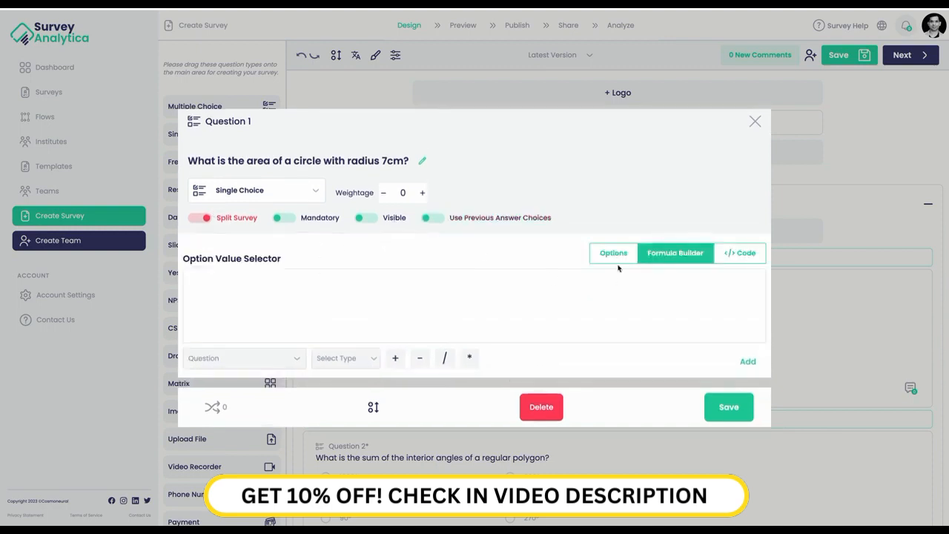
left_click(440, 139)
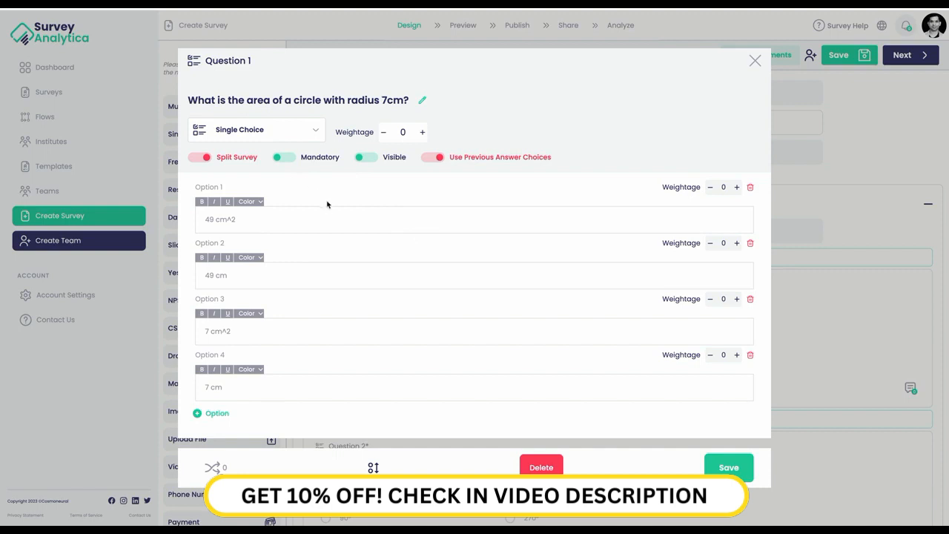
- Browse the question types available for Question 1 and close its editor without saving
left_click(271, 129)
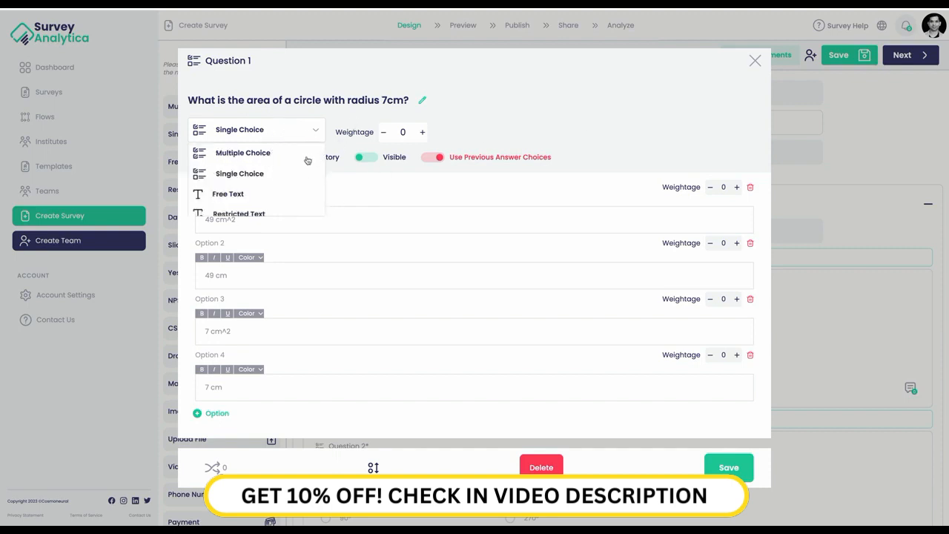
scroll(266, 181, "down", 5)
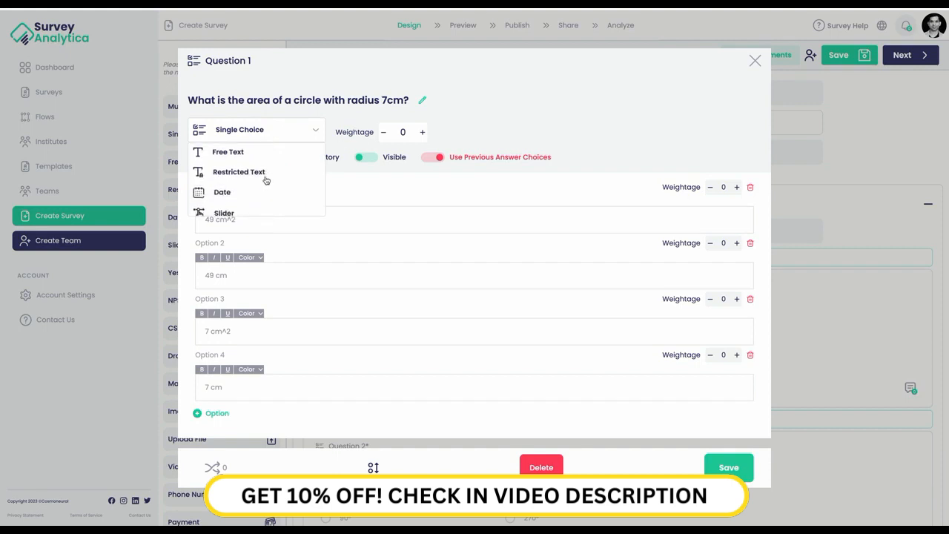
scroll(266, 180, "down", 4)
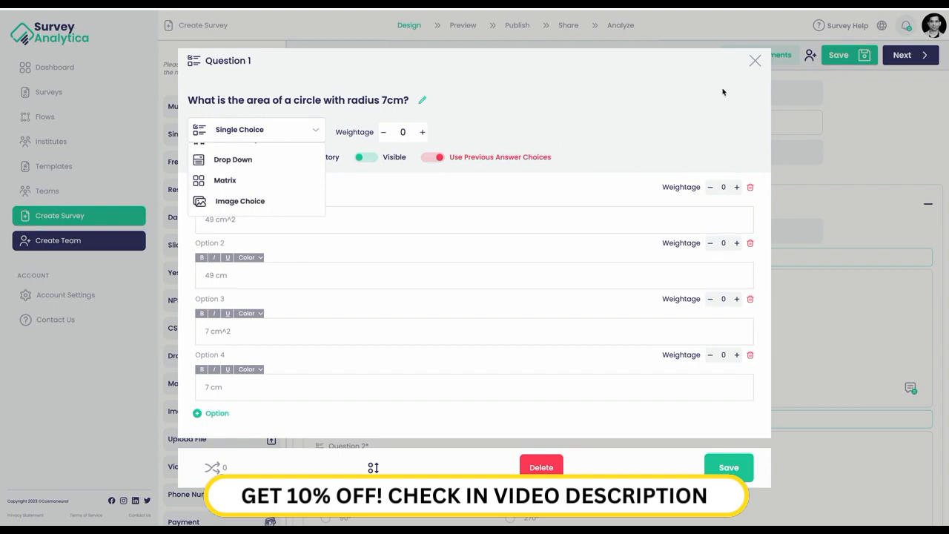
left_click(755, 61)
- Clone the circle area question and delete the duplicate
scroll(692, 277, "down", 2)
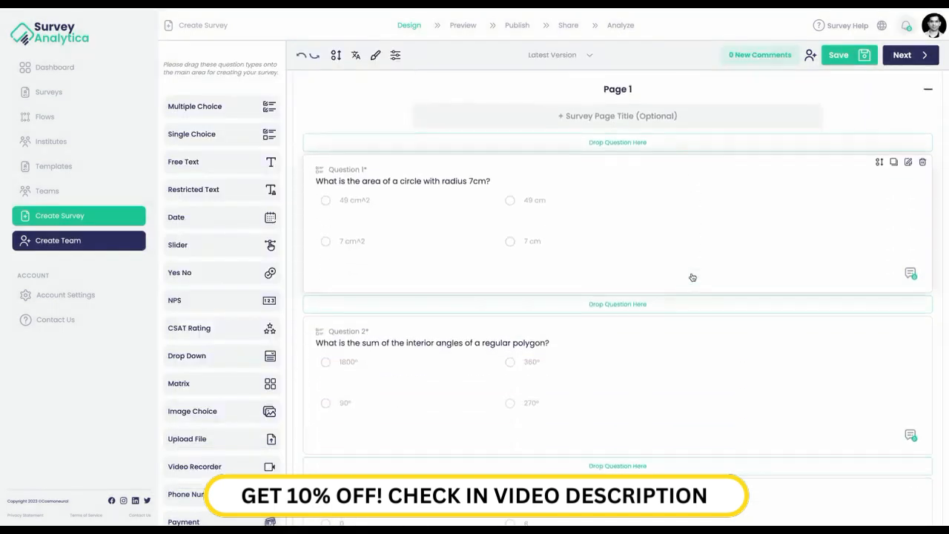
scroll(692, 277, "down", 5)
scroll(692, 277, "up", 5)
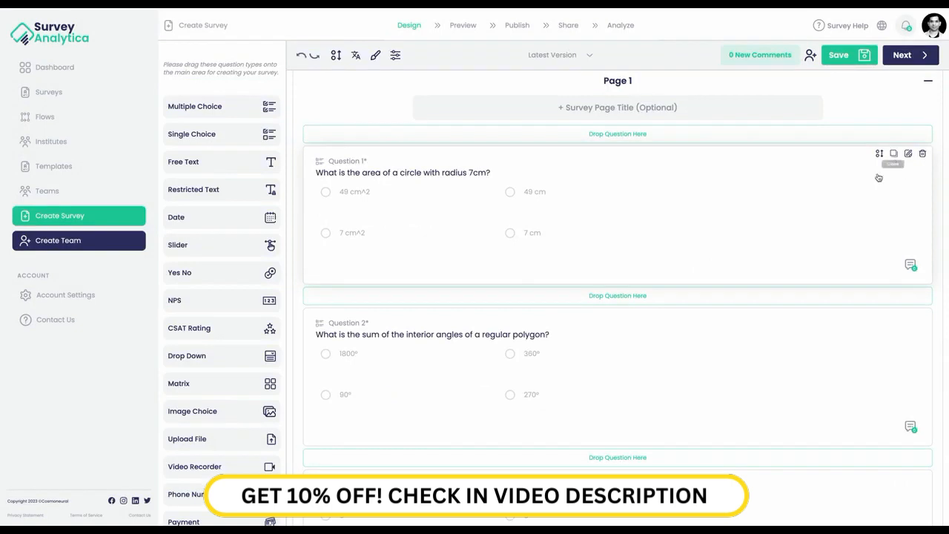
left_click(894, 155)
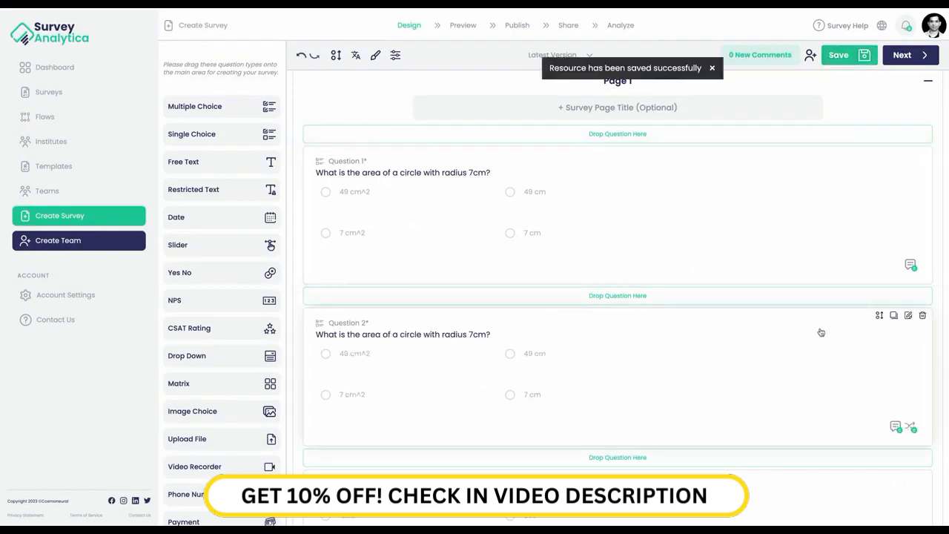
left_click(923, 316)
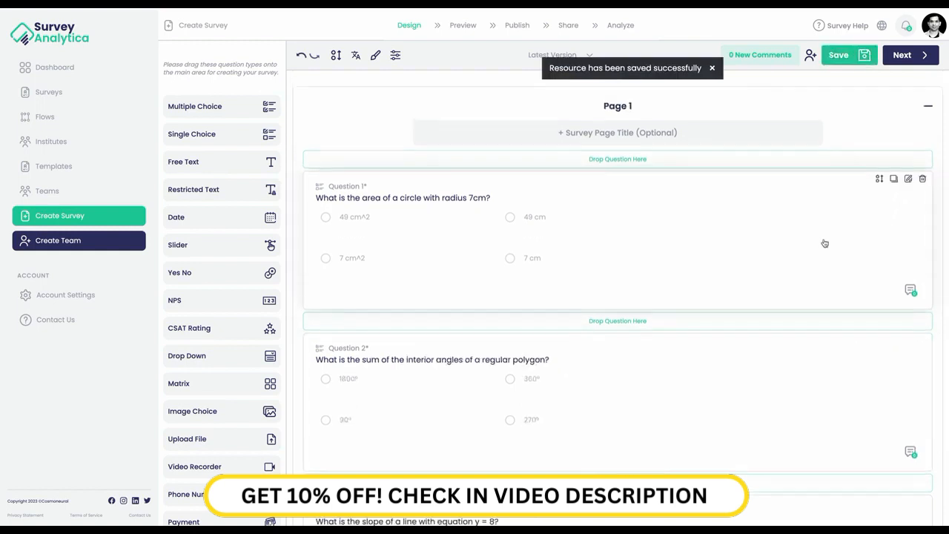
- Move the circle area question on Page 1 to after the question about the triangle with 45°, 45° and 90° angles
left_click(880, 182)
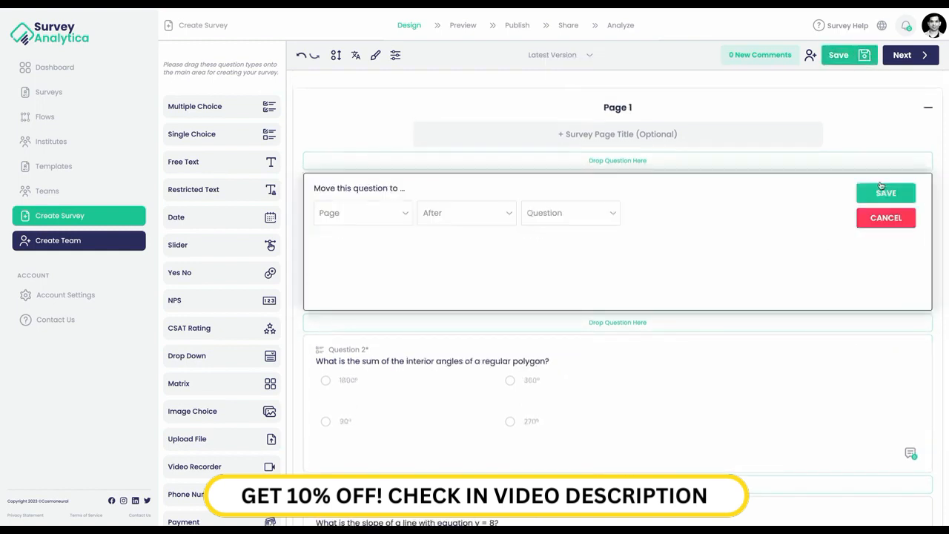
left_click(402, 216)
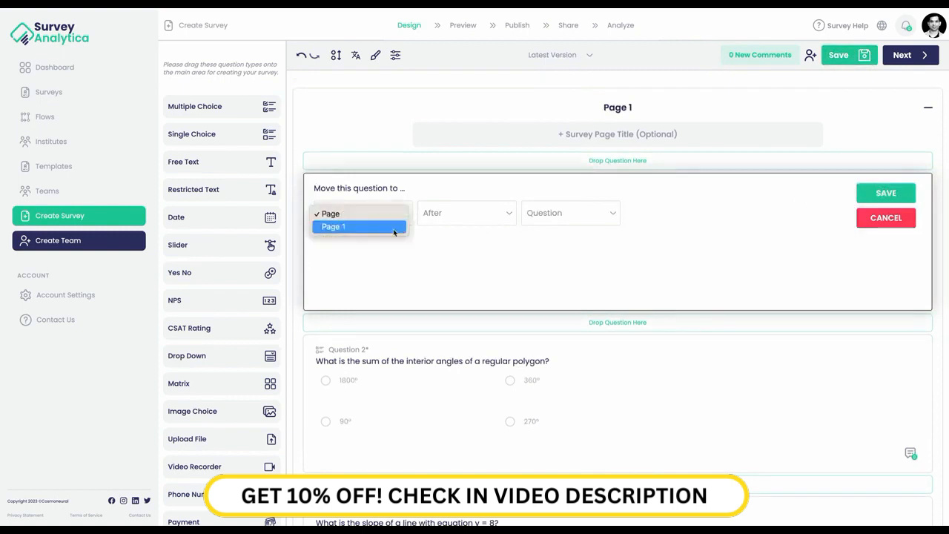
left_click(394, 229)
left_click(458, 213)
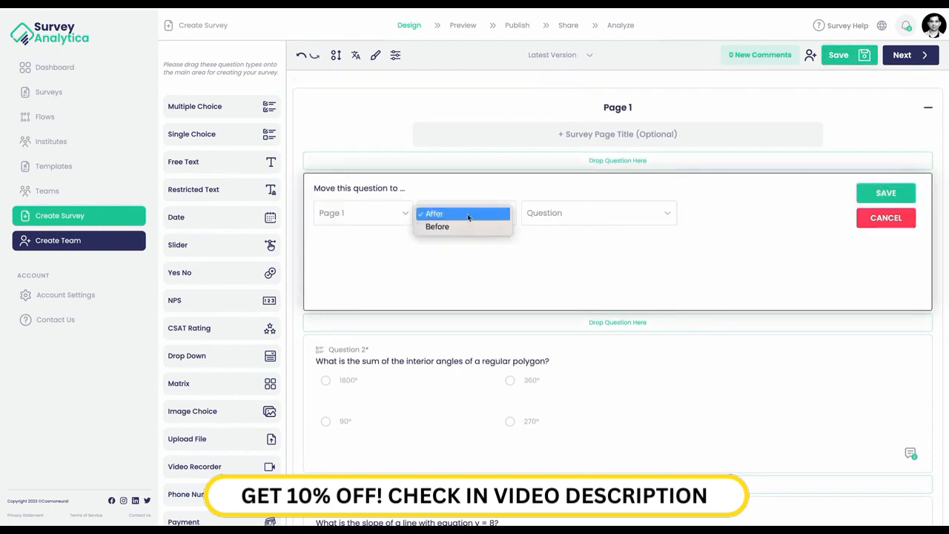
left_click(471, 215)
left_click(578, 214)
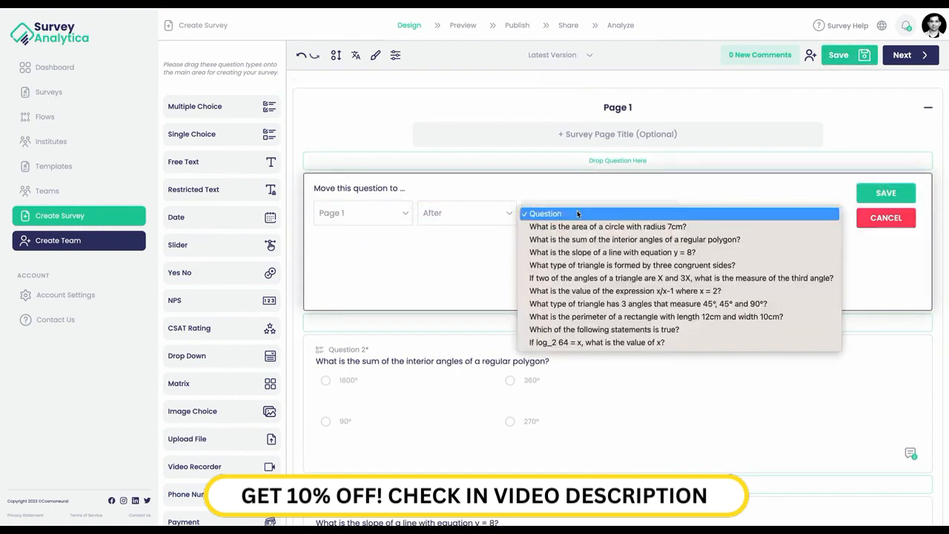
left_click(612, 305)
left_click(886, 195)
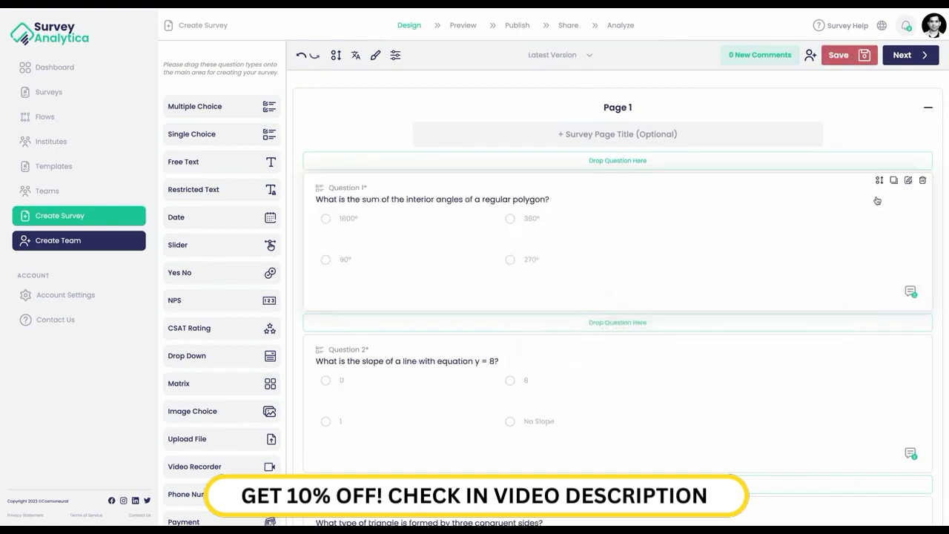
scroll(612, 394, "down", 5)
scroll(613, 394, "down", 3)
scroll(612, 394, "up", 10)
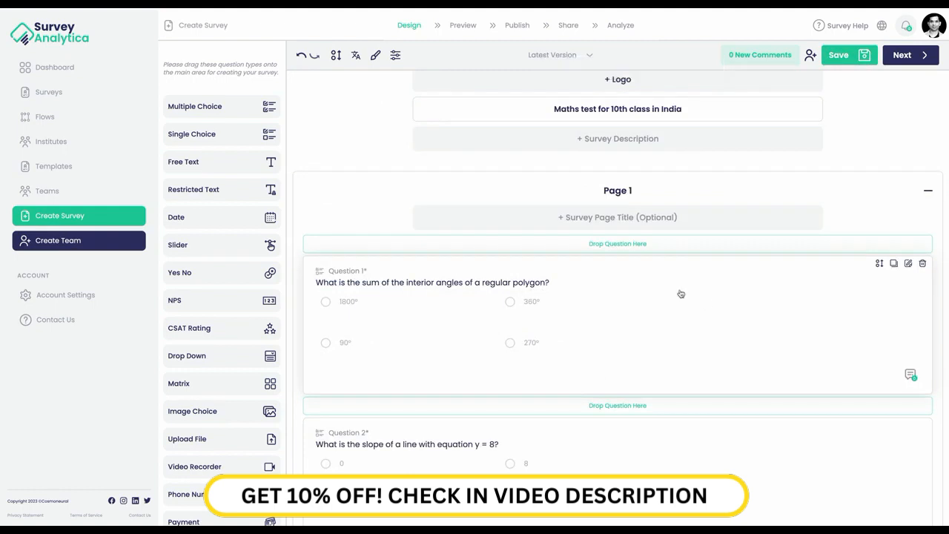
- Reorder Page 1 so the rectangle perimeter question is second and the line slope question is seventh, and save the order
left_click(336, 55)
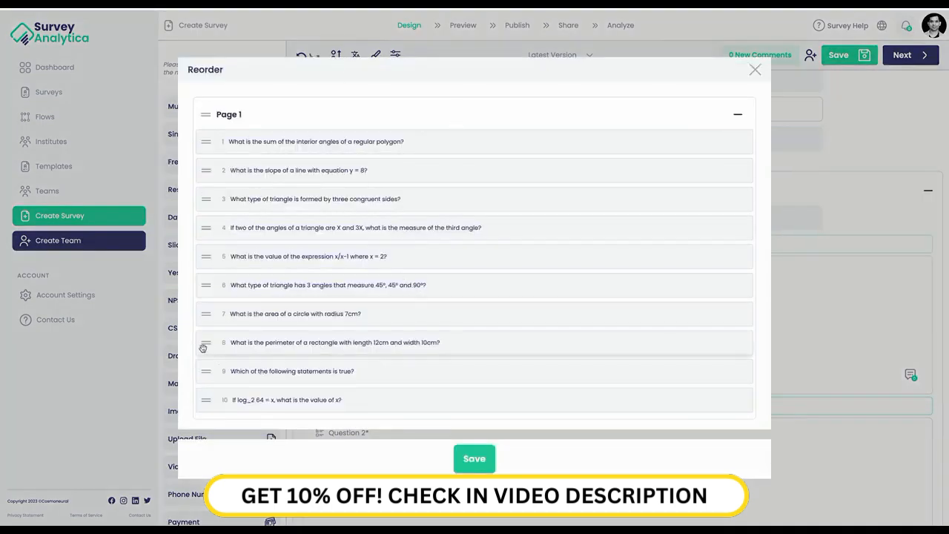
left_click_drag(205, 344, 206, 313)
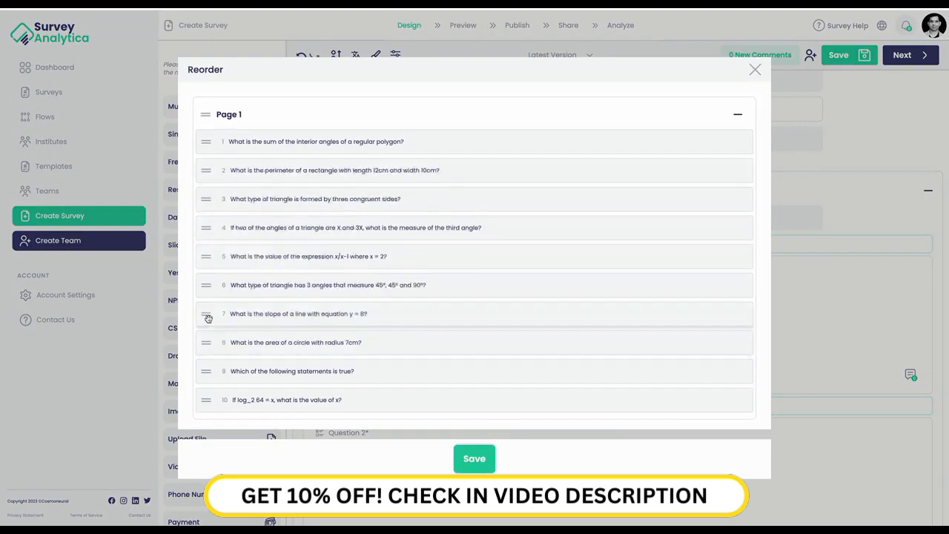
left_click(478, 460)
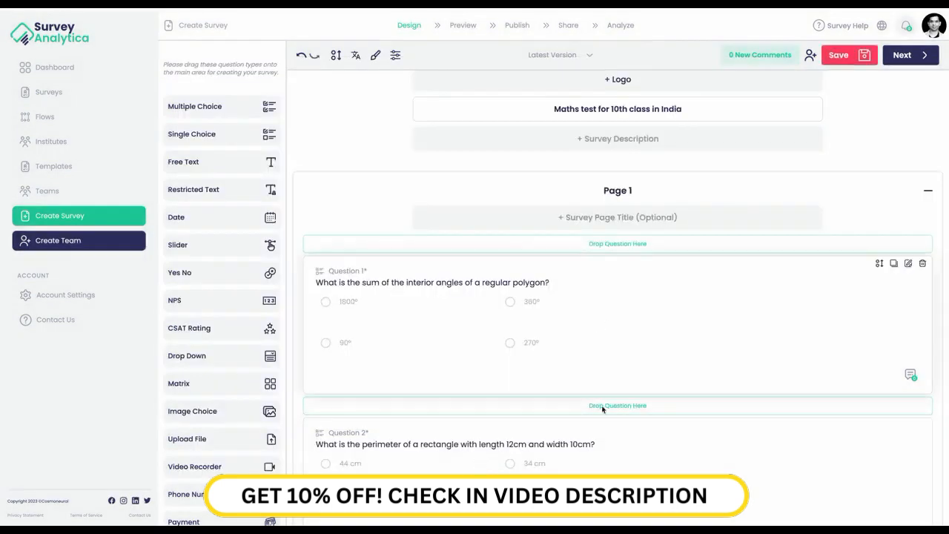
scroll(601, 438, "down", 10)
scroll(600, 441, "down", 2)
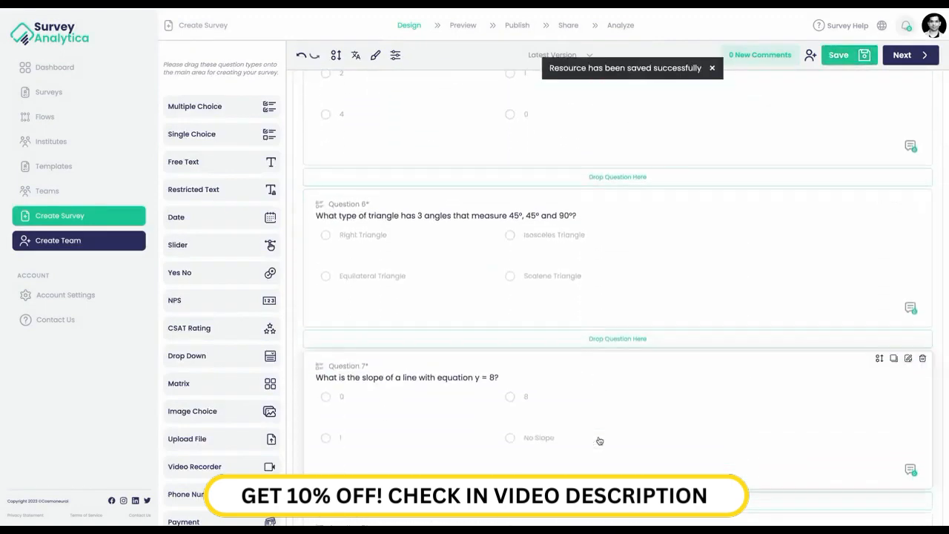
scroll(599, 441, "up", 15)
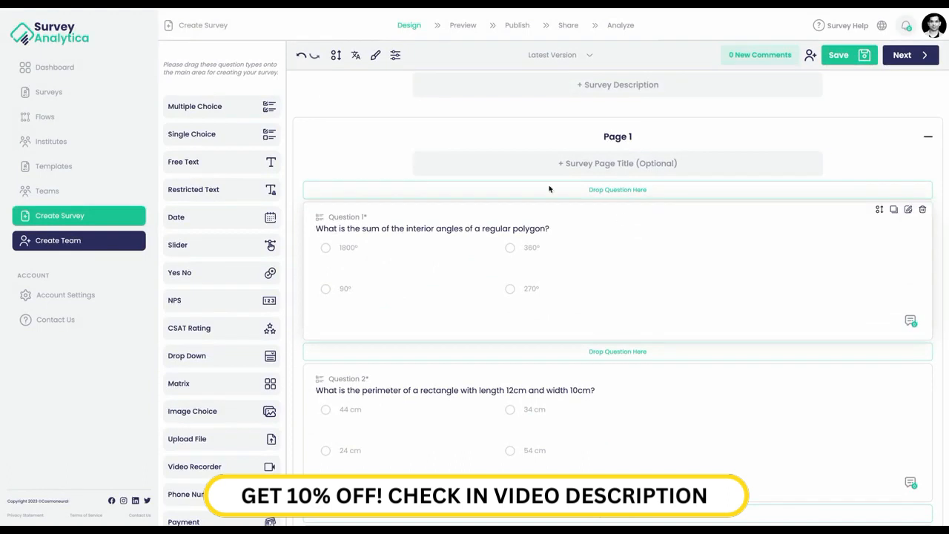
- Add German to the survey languages alongside English
left_click(358, 56)
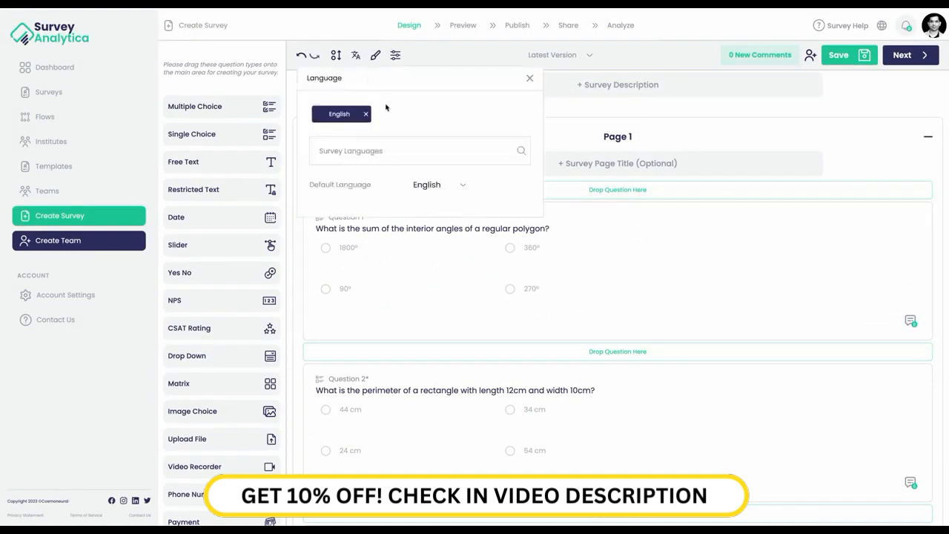
left_click(481, 148)
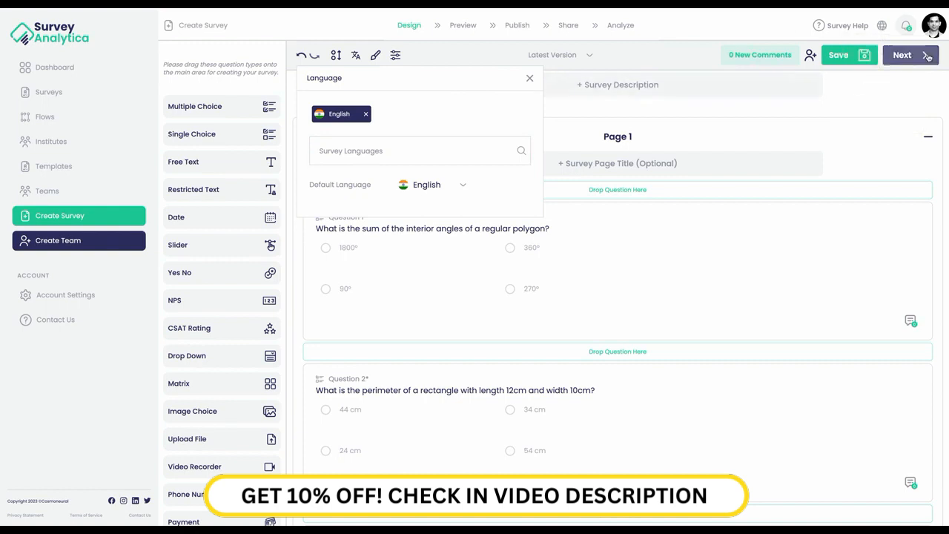
left_click(385, 153)
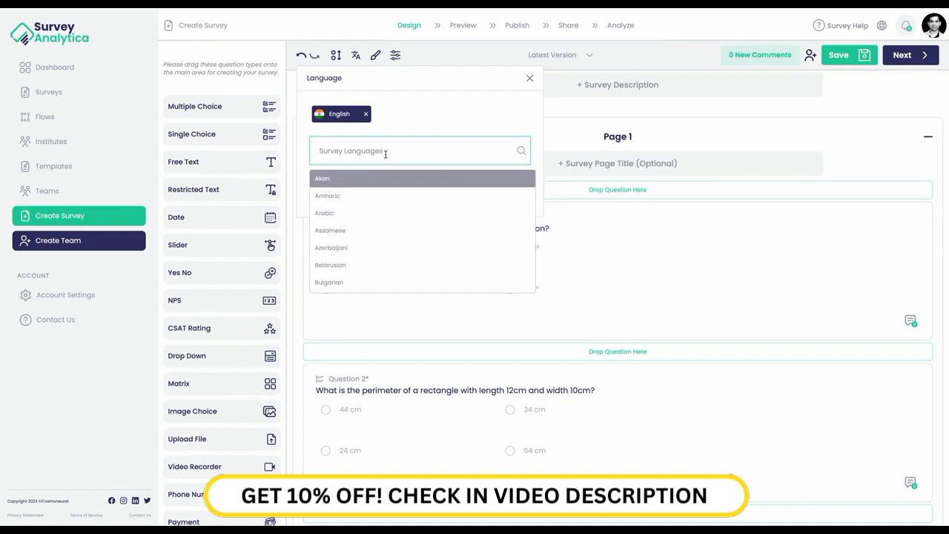
type("German")
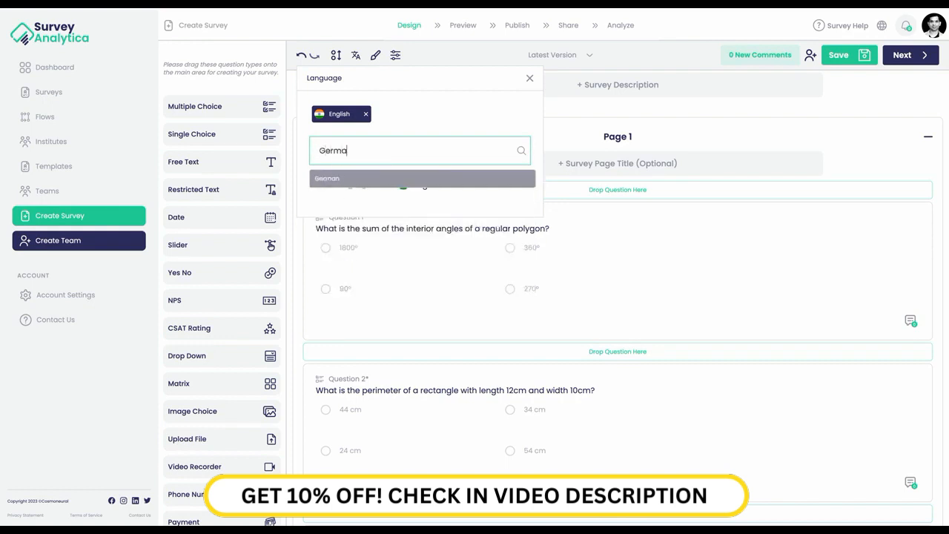
left_click(327, 180)
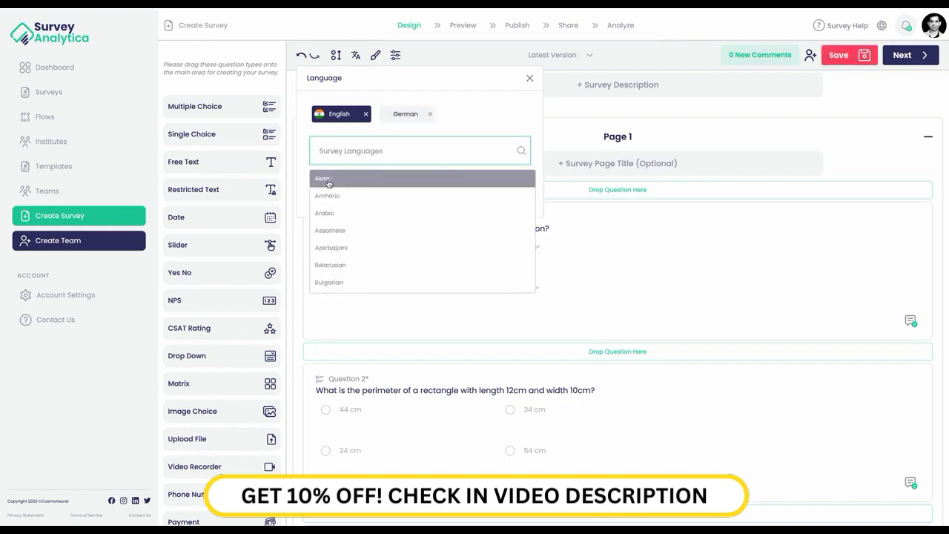
left_click(512, 117)
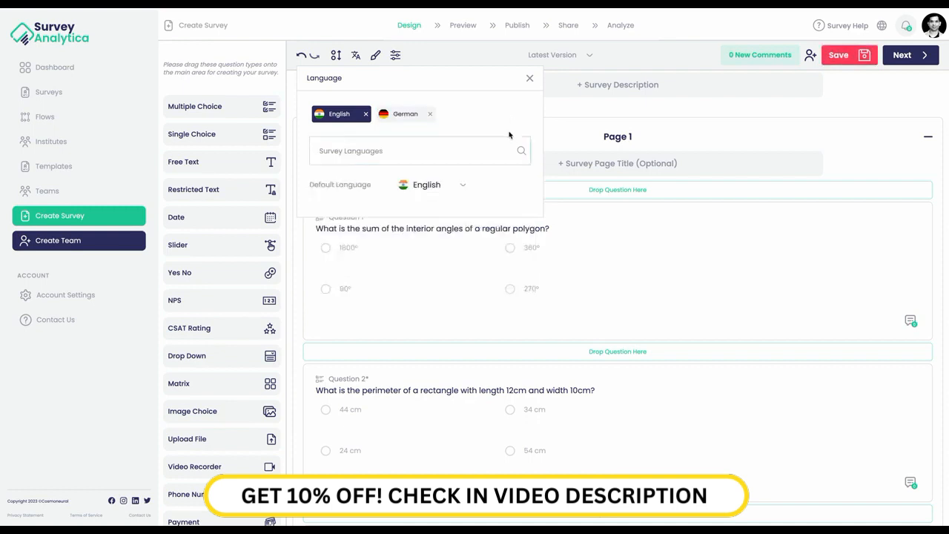
left_click(530, 78)
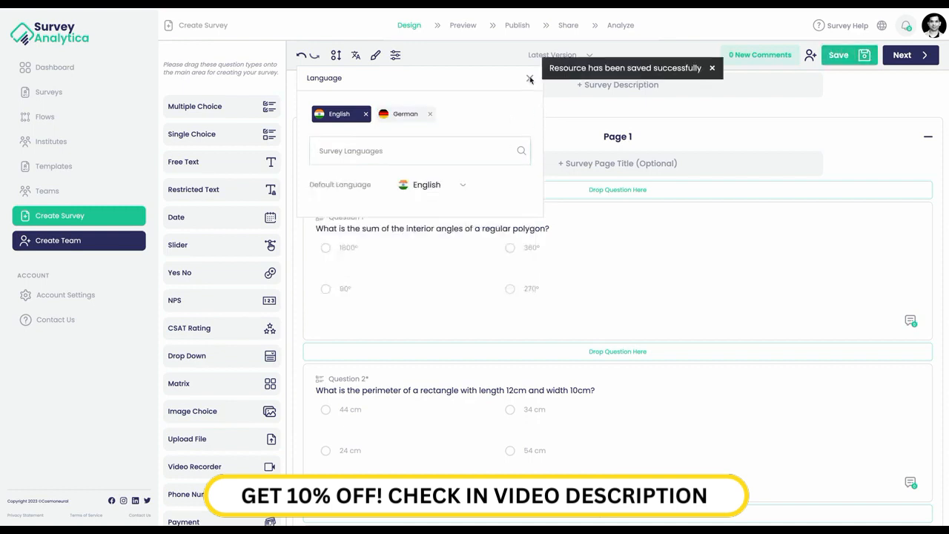
- Check the default language choices, preview the questions in German, and switch the display back to English
left_click(434, 186)
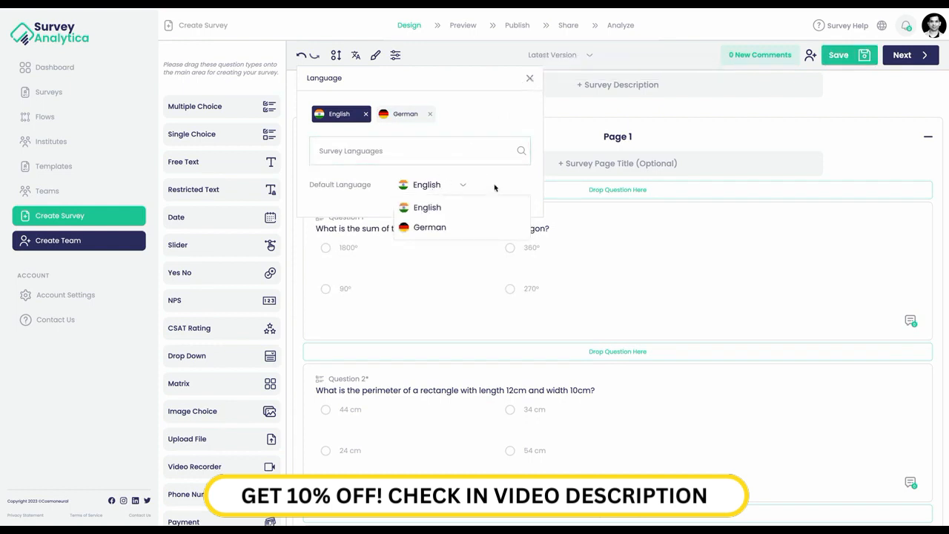
left_click(464, 186)
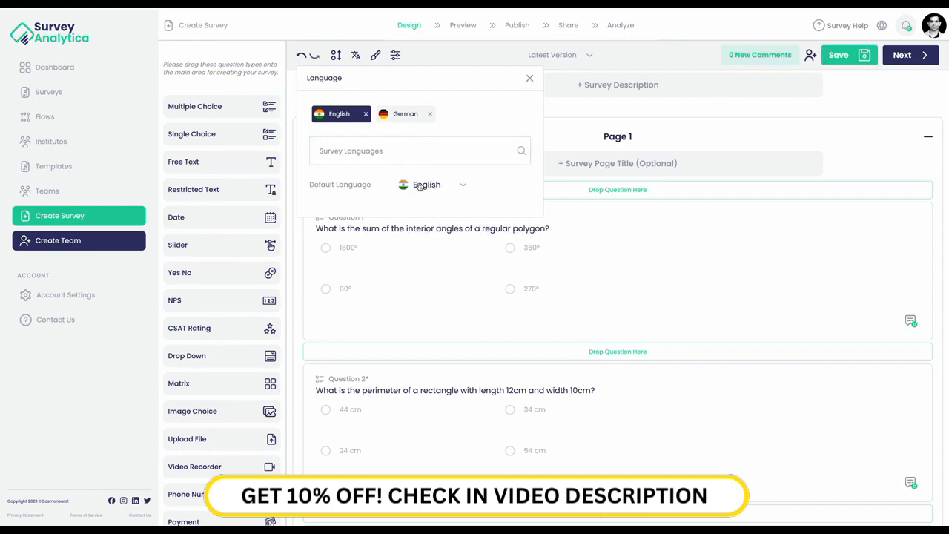
left_click(405, 114)
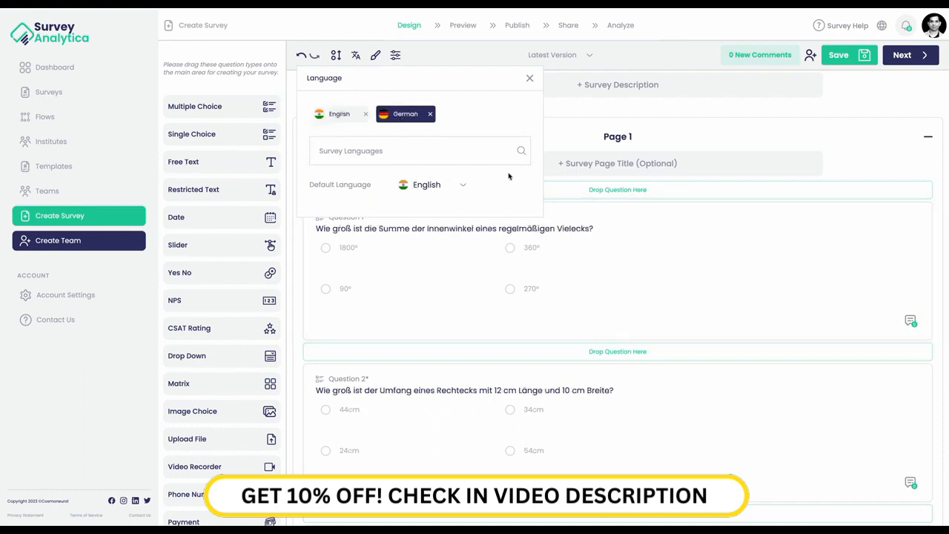
left_click(331, 115)
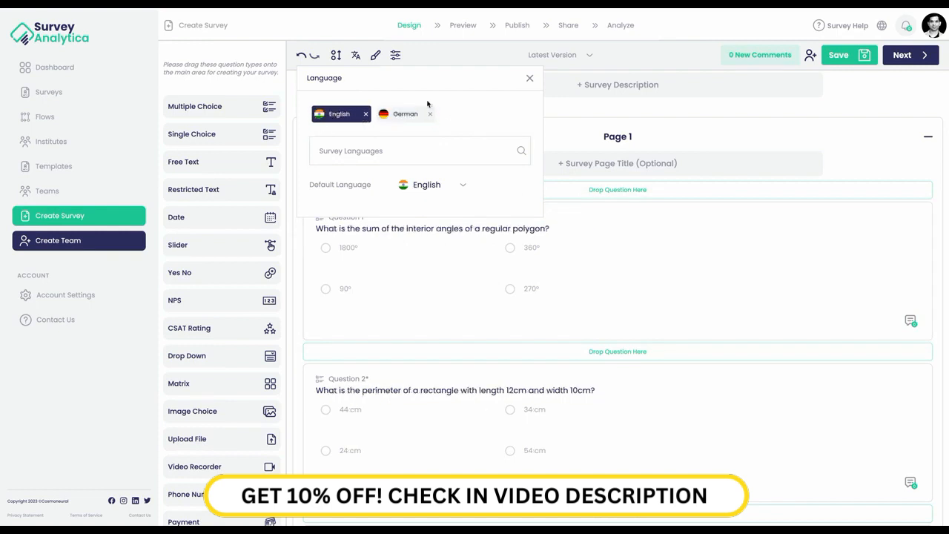
left_click(529, 78)
- View the Deutsch version of Question 1's text in its editor and close it without saving
left_click(646, 260)
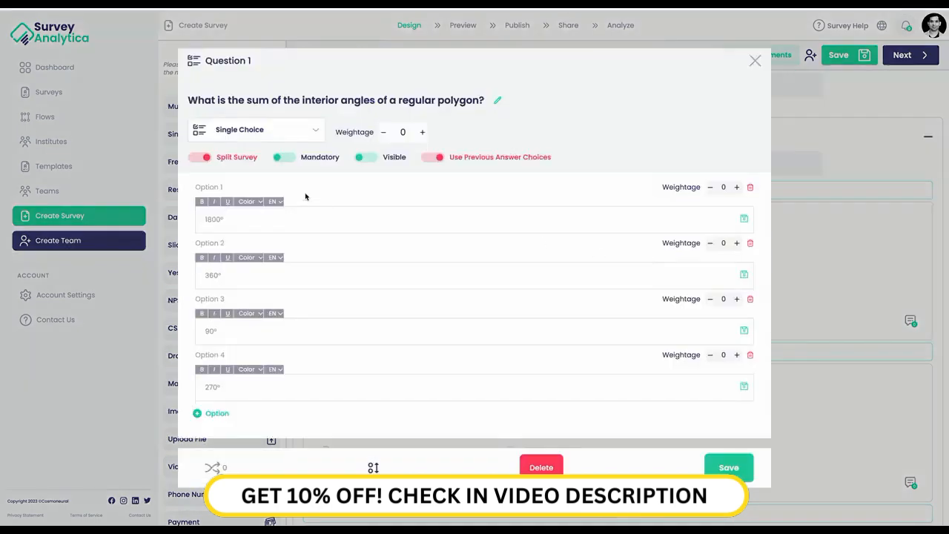
left_click(364, 103)
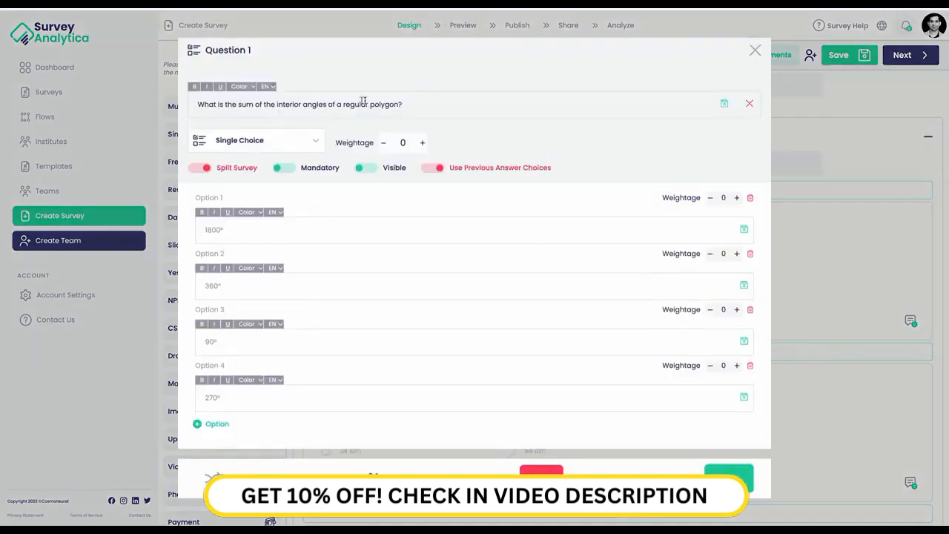
left_click(269, 86)
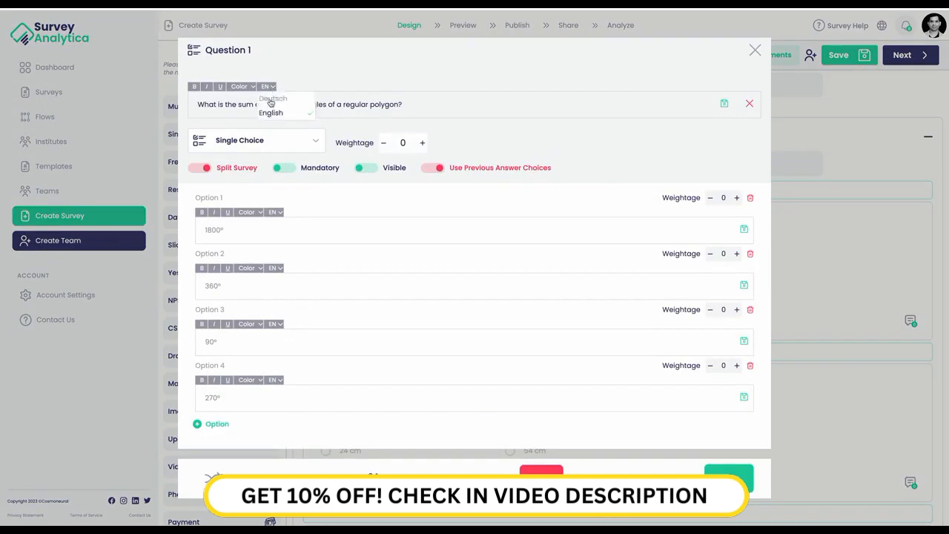
left_click(271, 98)
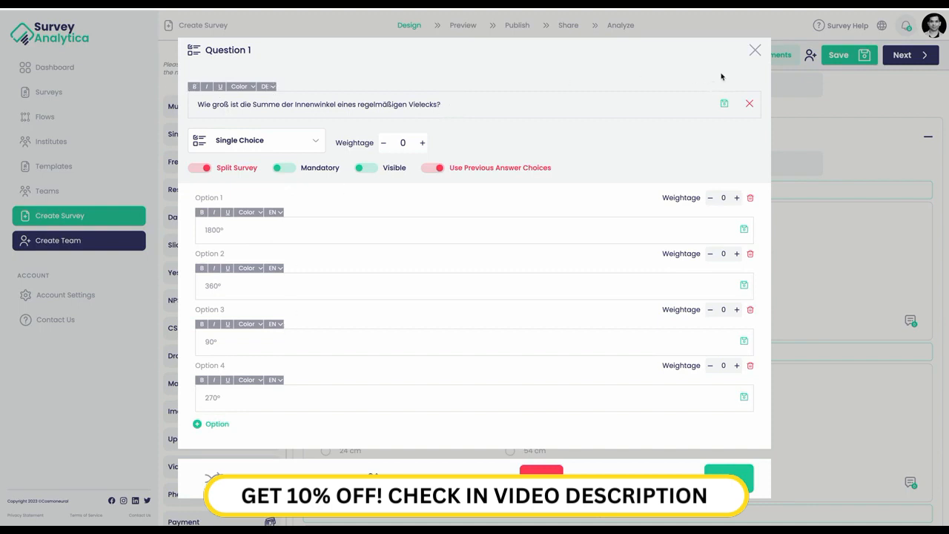
left_click(756, 50)
- Review the survey's style settings for font, color, layout and options, and close them without changes
scroll(537, 154, "up", 2)
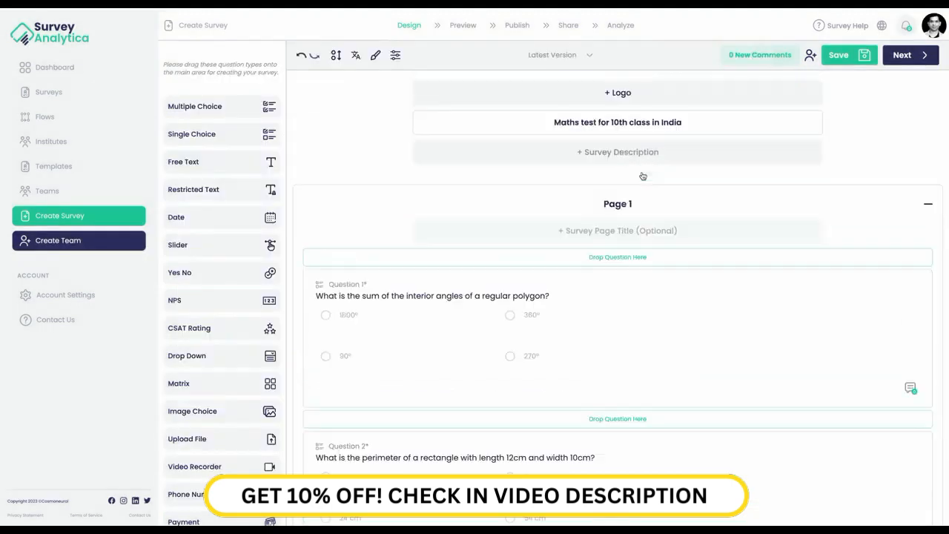
left_click(376, 55)
mouse_move(403, 239)
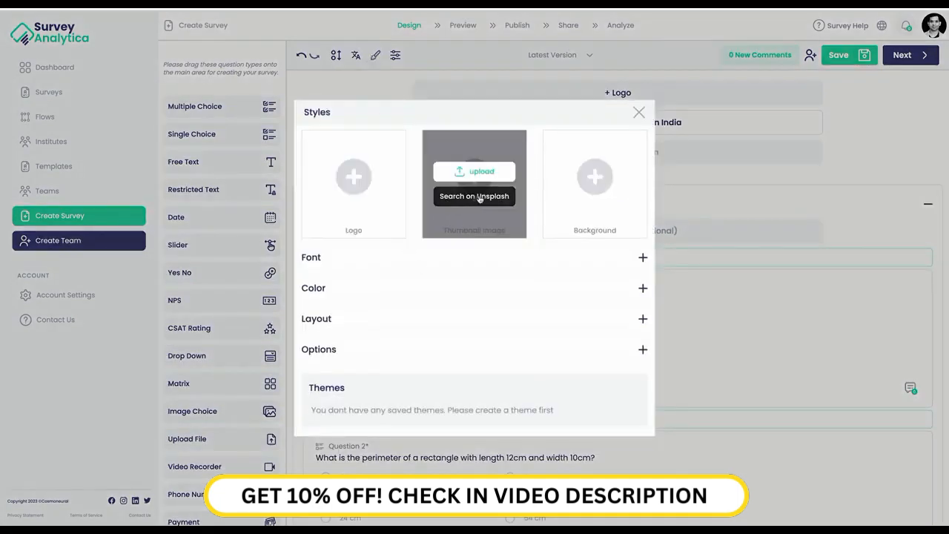
left_click(306, 260)
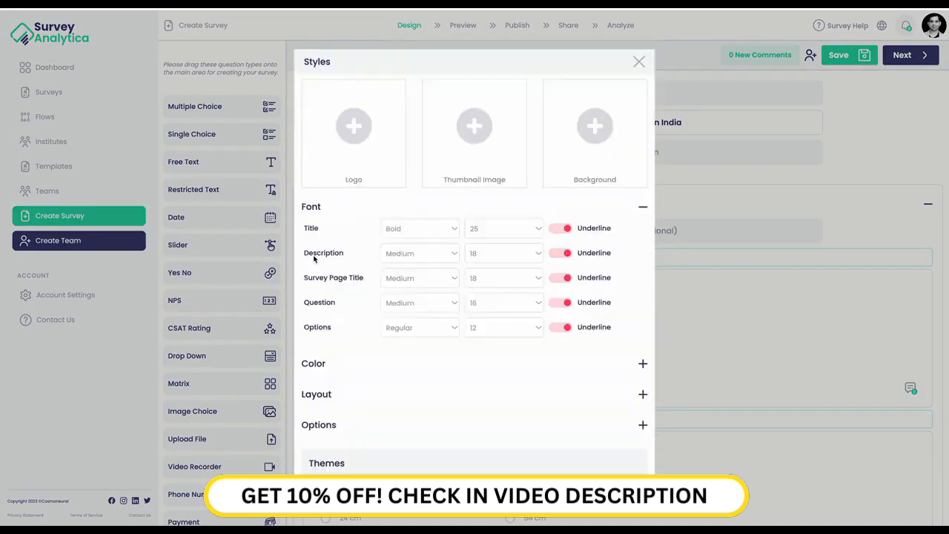
scroll(335, 334, "down", 1)
left_click(314, 339)
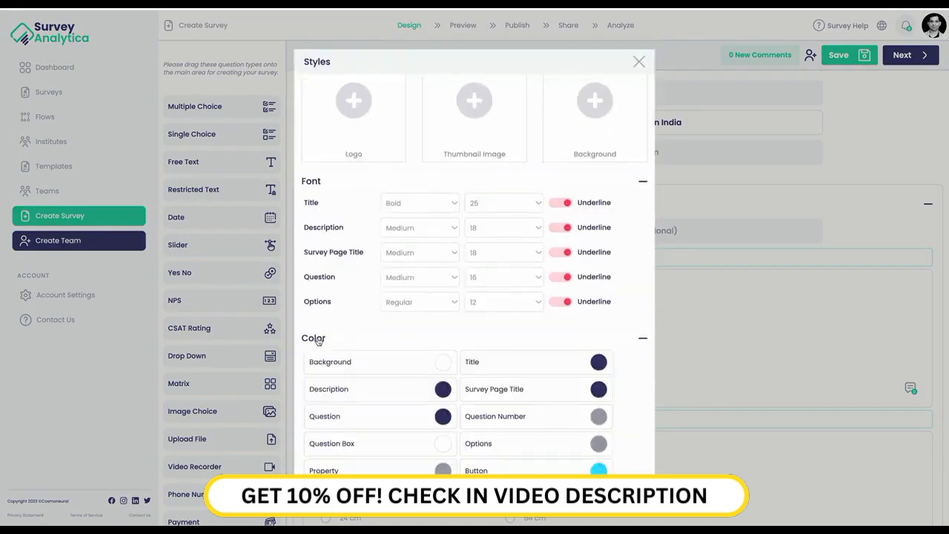
scroll(319, 341, "down", 3)
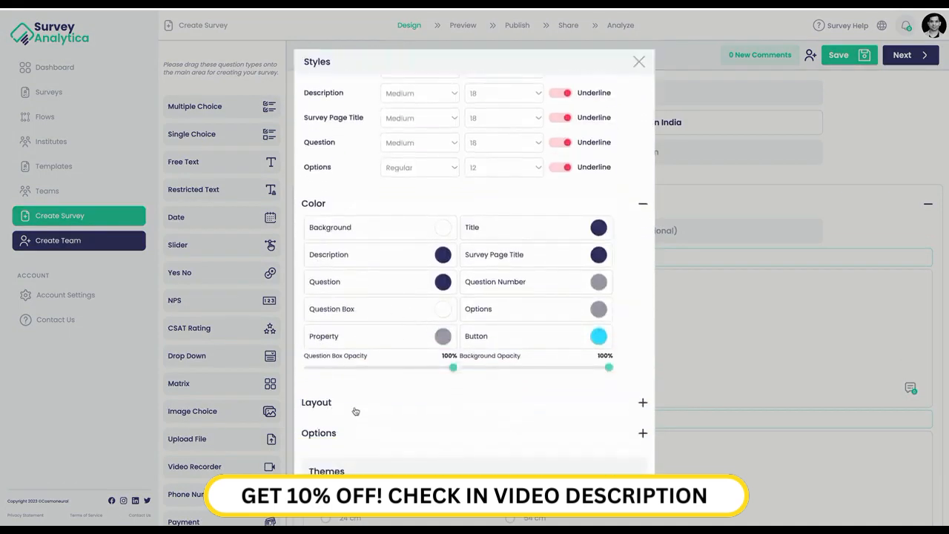
left_click(329, 405)
scroll(334, 407, "down", 1)
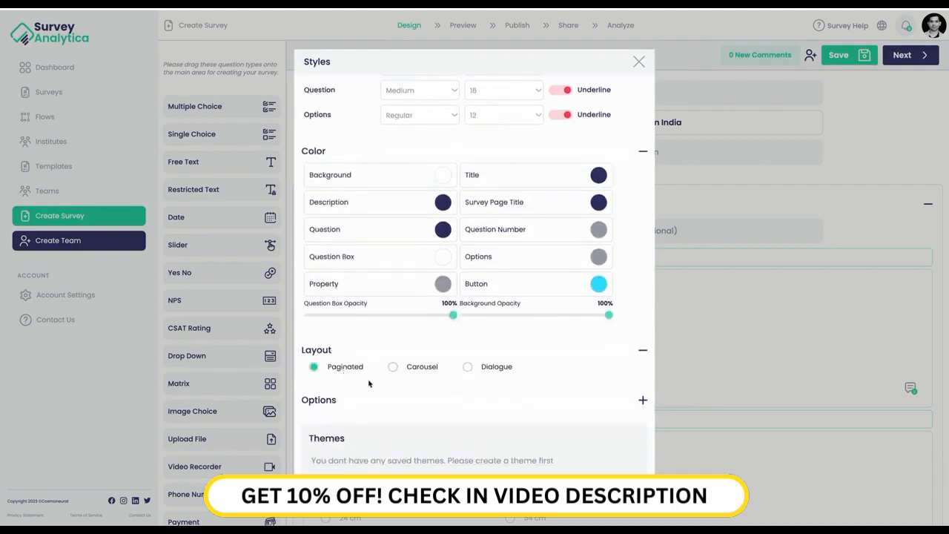
left_click(324, 402)
scroll(324, 406, "down", 1)
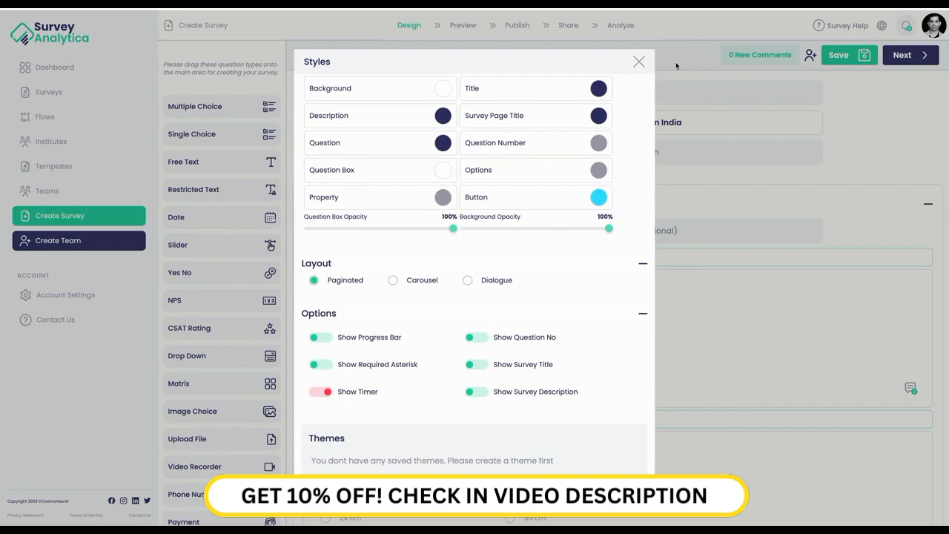
left_click(641, 61)
- Assign the survey to the SurveyAnalytica team and turn on Notifications in the survey settings
left_click(395, 55)
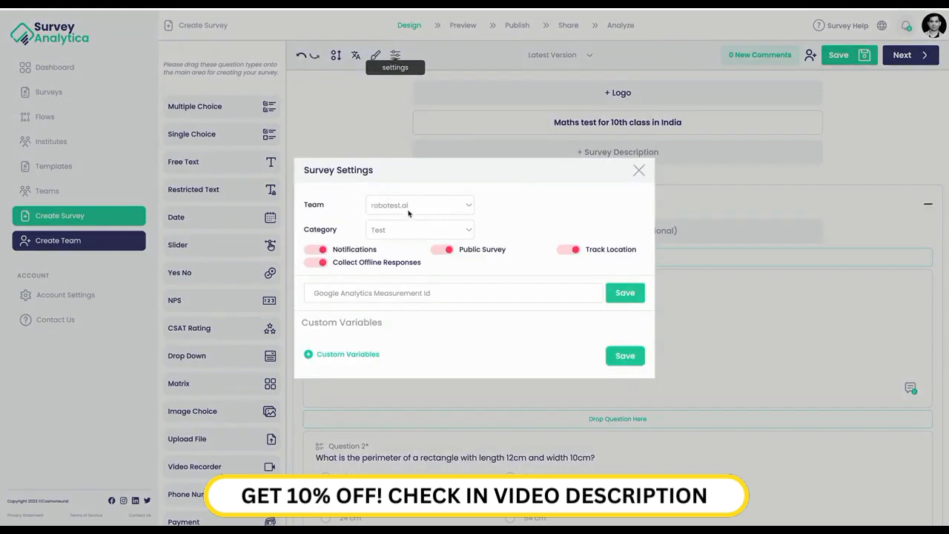
left_click(438, 205)
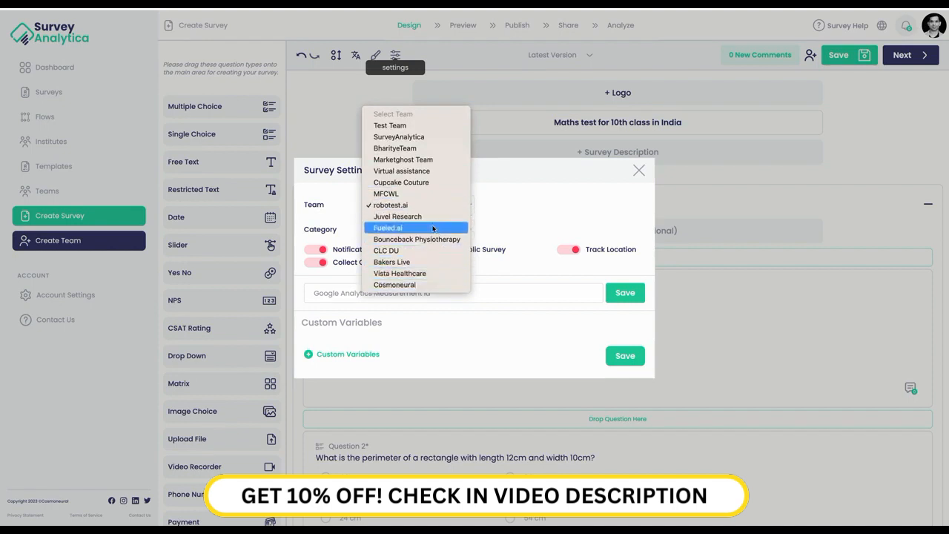
left_click(436, 137)
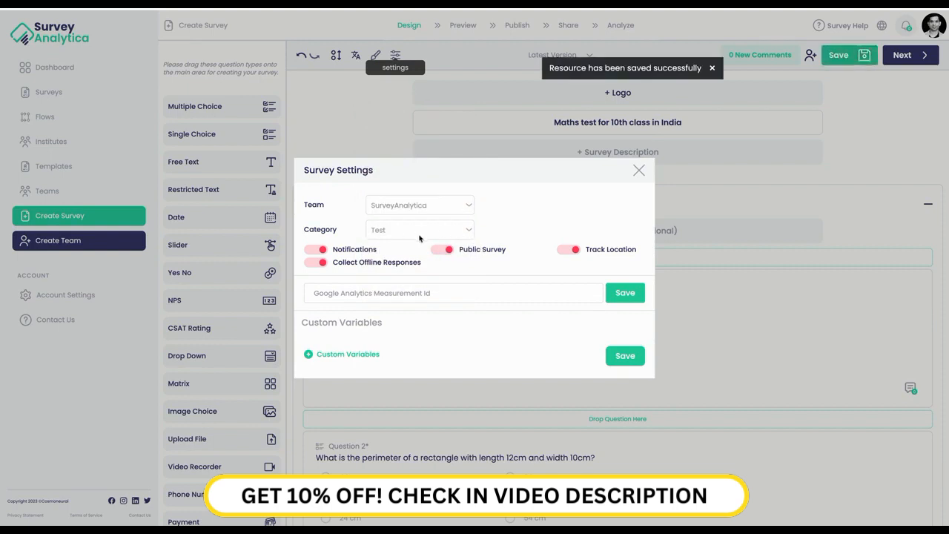
left_click(316, 252)
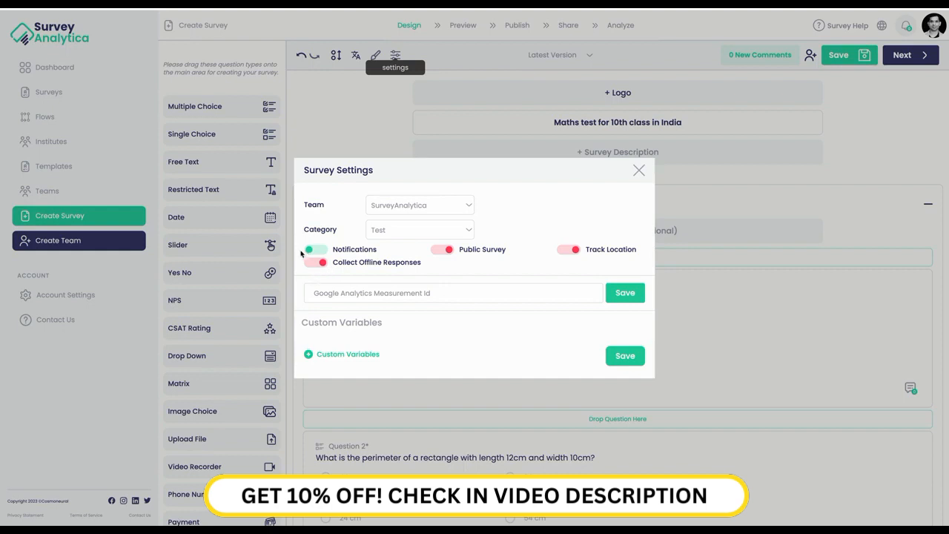
left_click(424, 290)
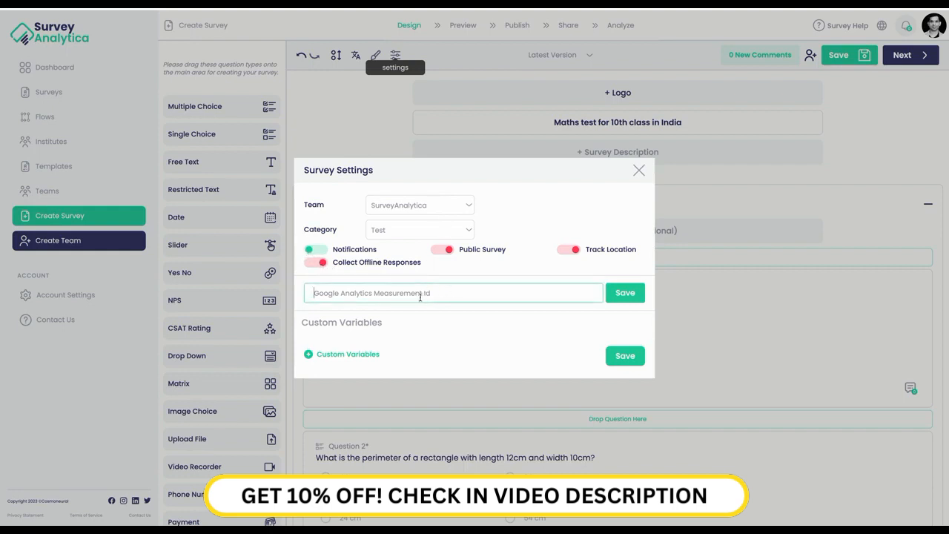
- Add and save a custom variable called "name" with the description "Student Name"
left_click(340, 355)
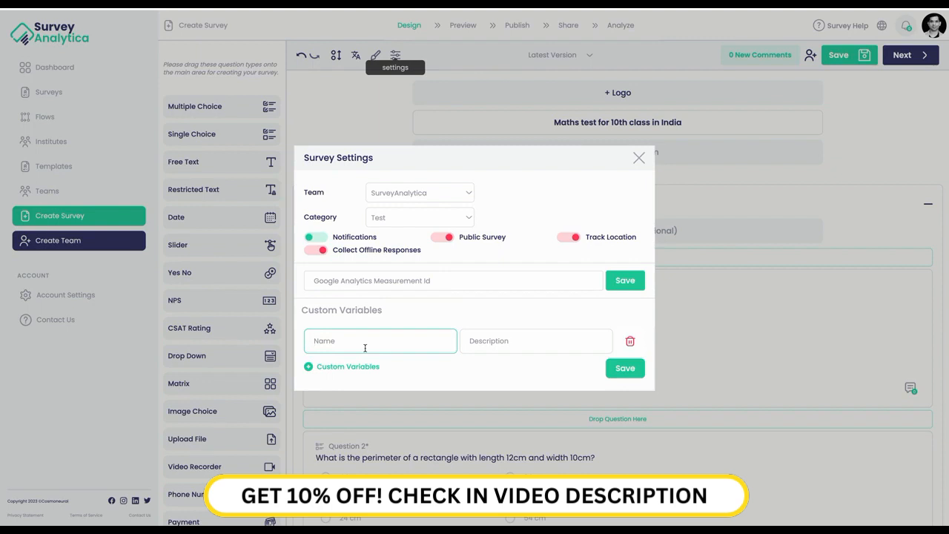
type("name")
key("Tab")
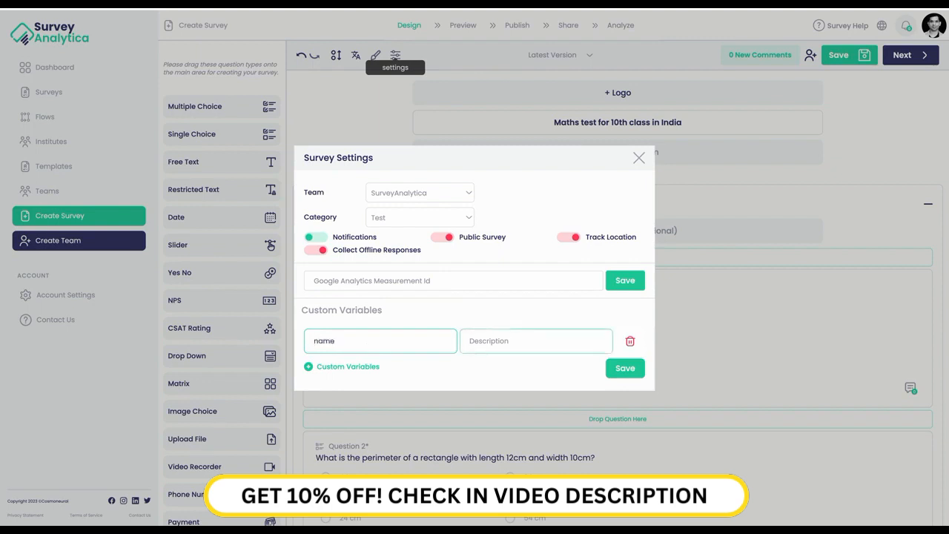
type("Student Name")
left_click(627, 369)
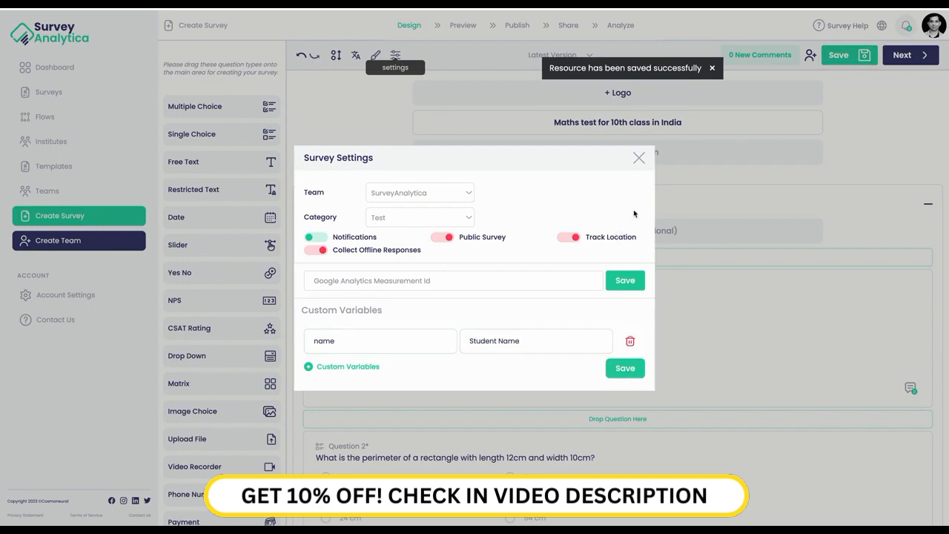
left_click(639, 157)
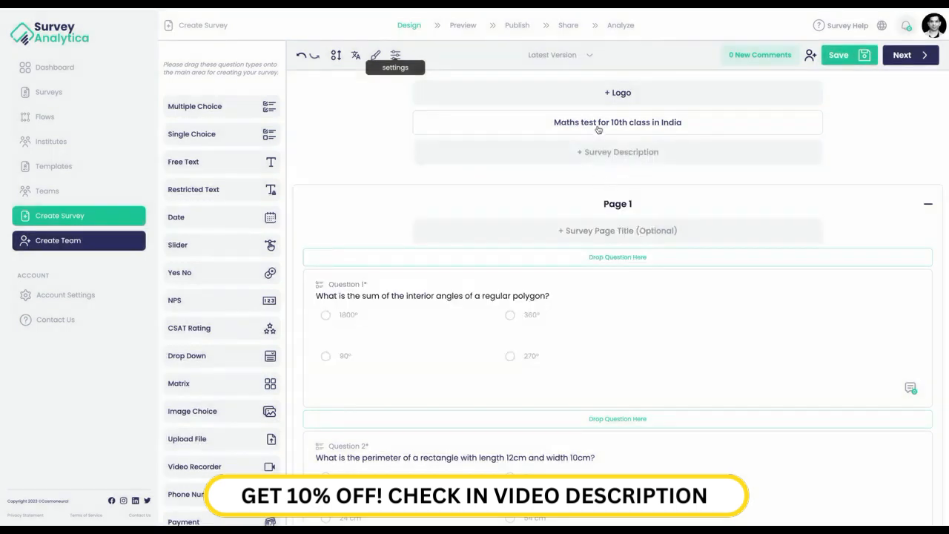
- Insert the {name} placeholder before "Maths test for 10th class in India" in the survey title
left_click(598, 126)
left_click(313, 134)
type("{}")
key("Left")
type("name")
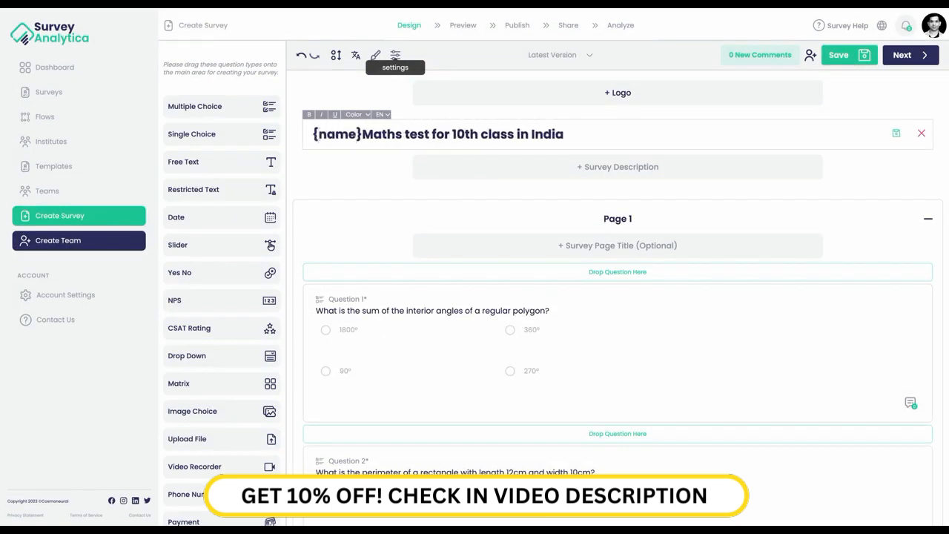
key("Right")
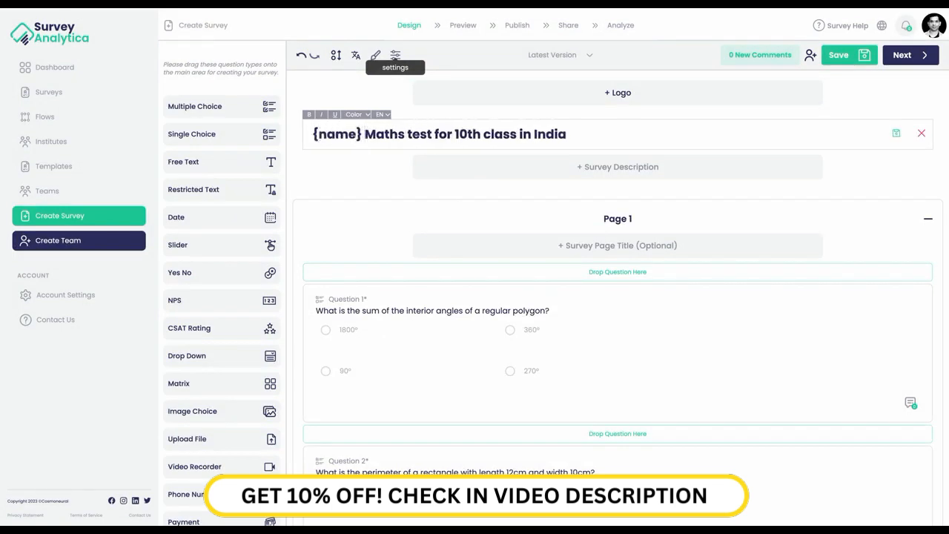
key("shift+End")
key("BackSpace")
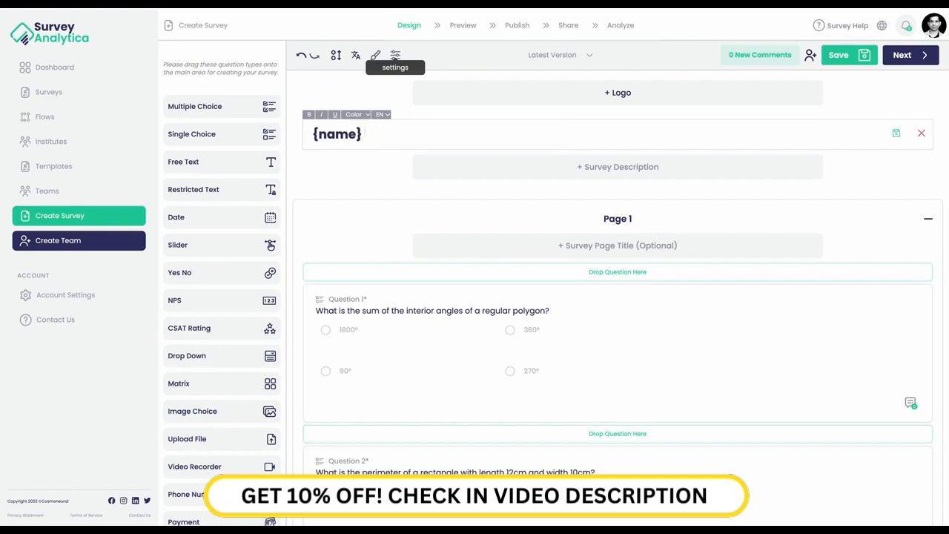
key("ctrl+z")
key("Left")
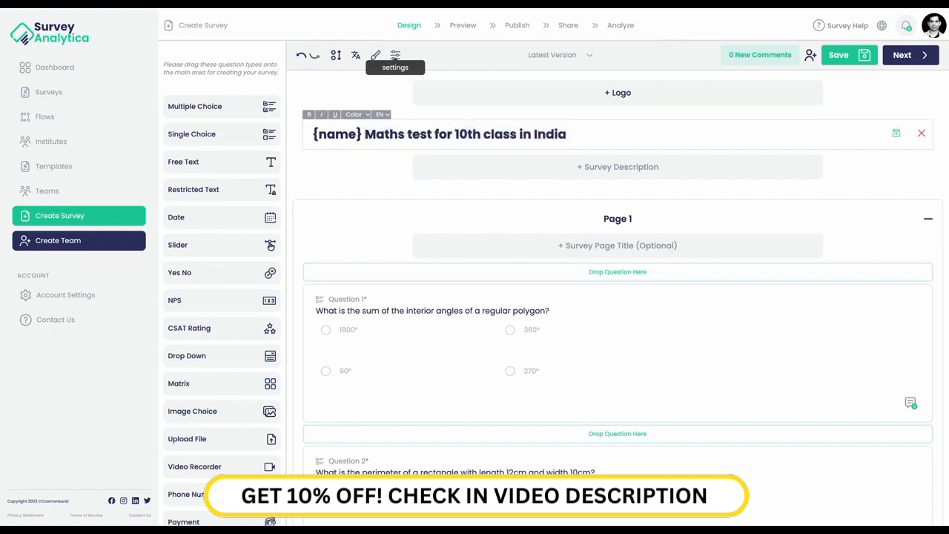
- Shorten the survey title to "Maths test" by removing the {name} placeholder and "for 10th class in India"
key("shift+Home")
key("BackSpace")
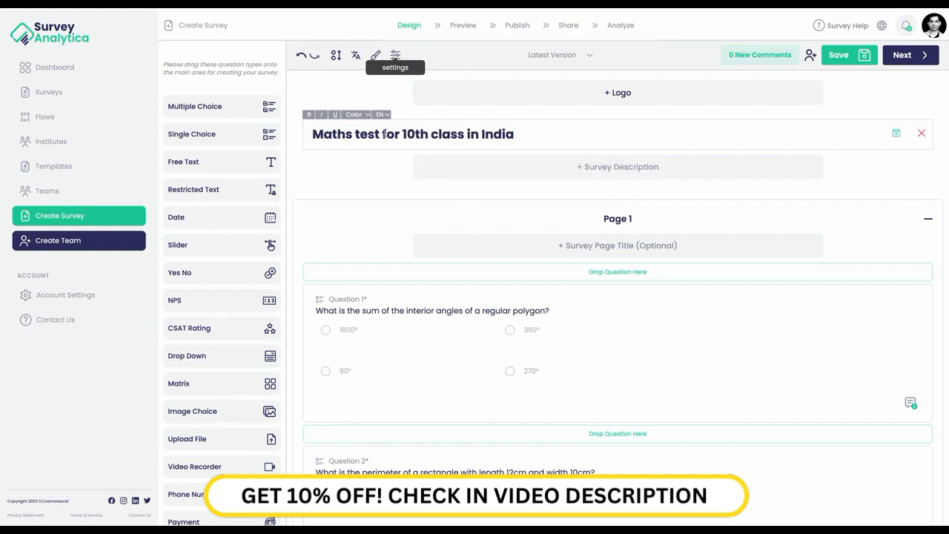
left_click_drag(383, 134, 598, 134)
key("BackSpace")
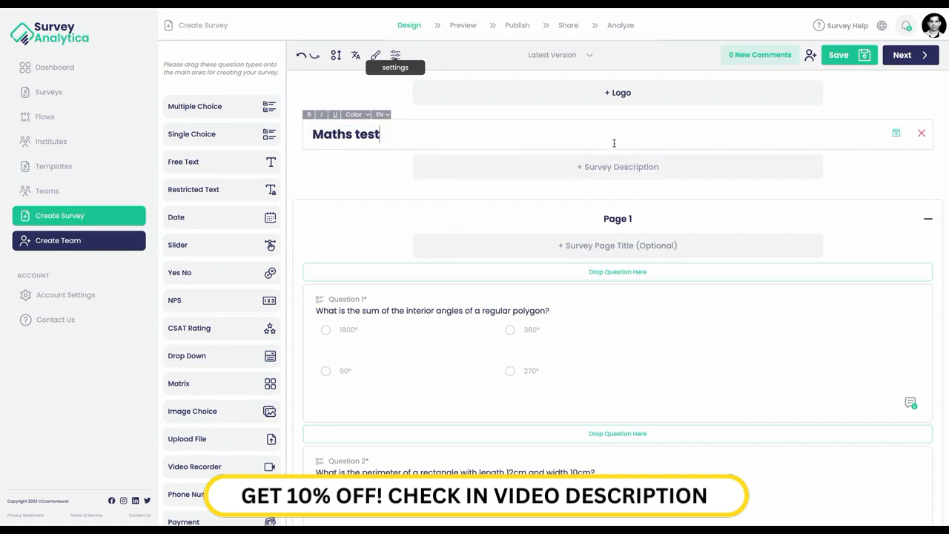
- Add the survey description "Hello {name}, Welcome to your maths text" and save both the description and the title
left_click(613, 166)
left_click(316, 176)
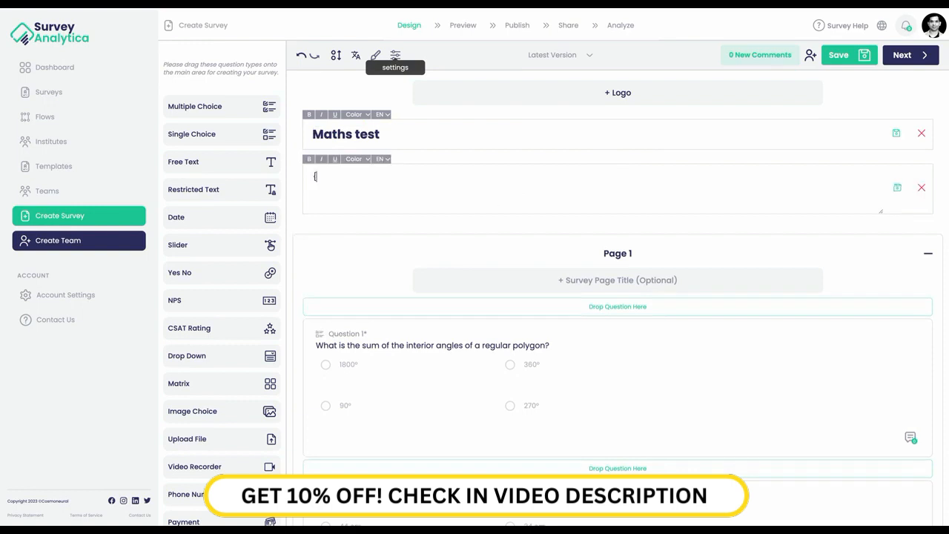
type("{name}")
left_click(314, 176)
type("Hello {name}, Welocm t")
key("BackSpace")
key("BackSpace")
key("BackSpace")
key("BackSpace")
key("BackSpace")
type("come to your matsh text")
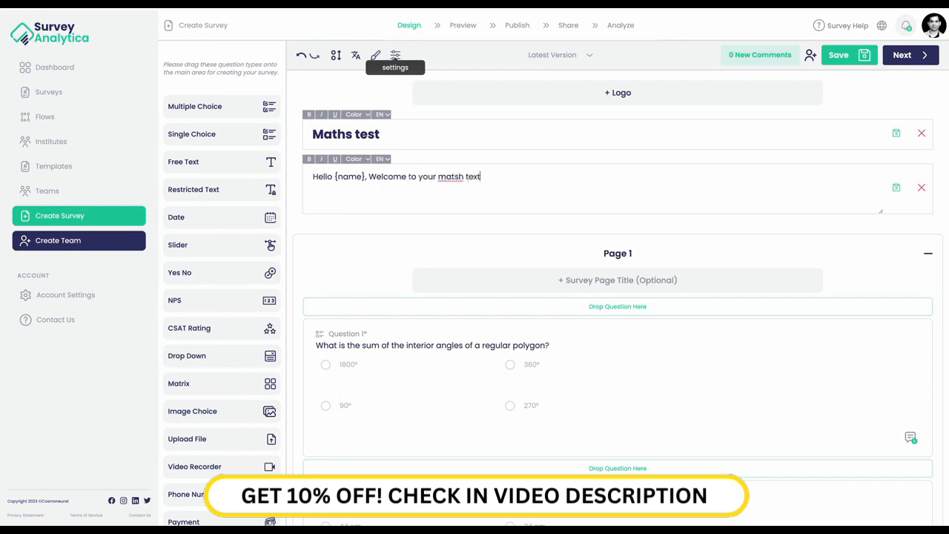
left_click(459, 178)
key("BackSpace")
key("Right")
type("s")
left_click(896, 189)
left_click(896, 134)
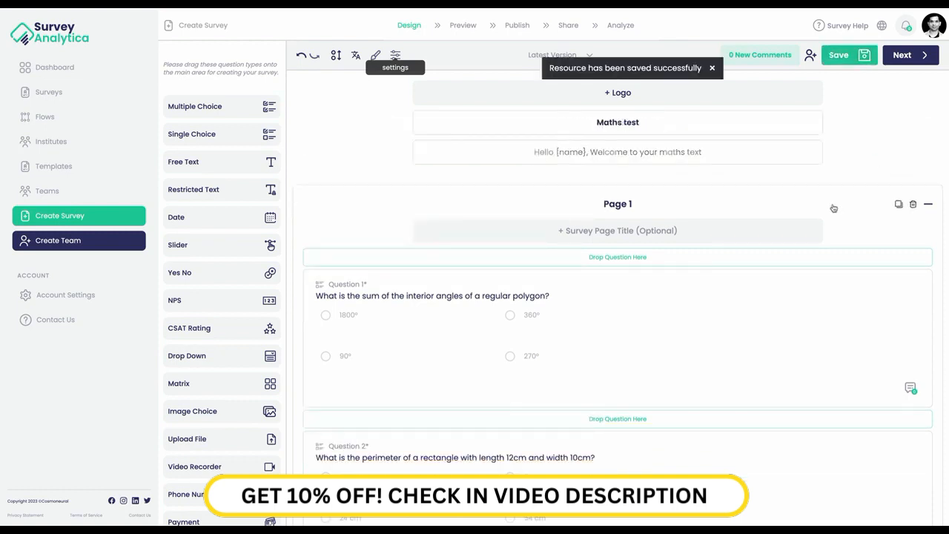
- Look over the survey page, its version history and its collaboration access, closing both dialogs without changes
scroll(798, 215, "down", 1)
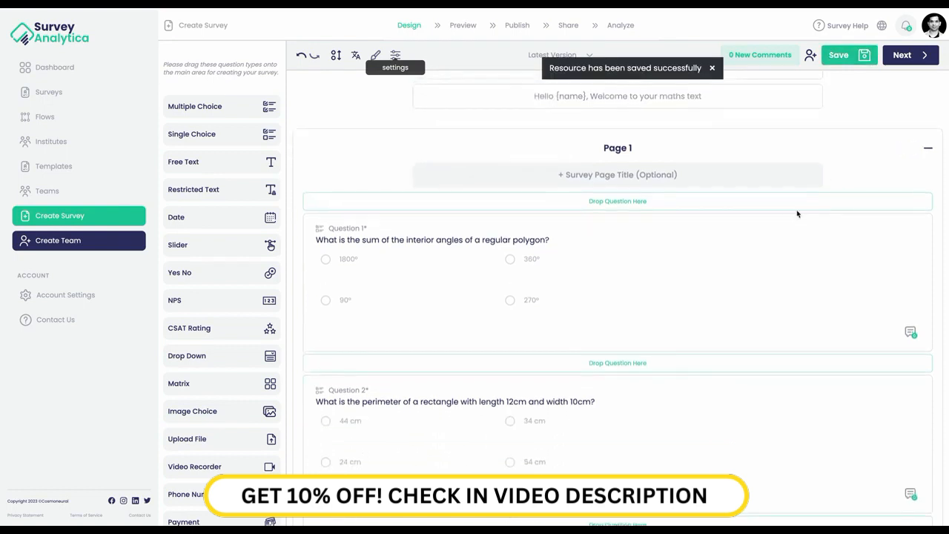
scroll(796, 212, "down", 1)
scroll(797, 213, "up", 2)
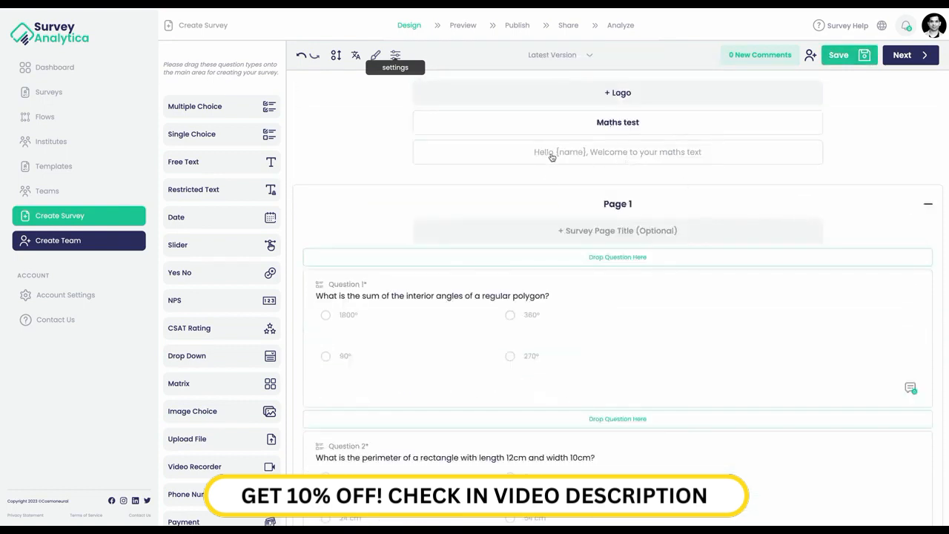
left_click(573, 56)
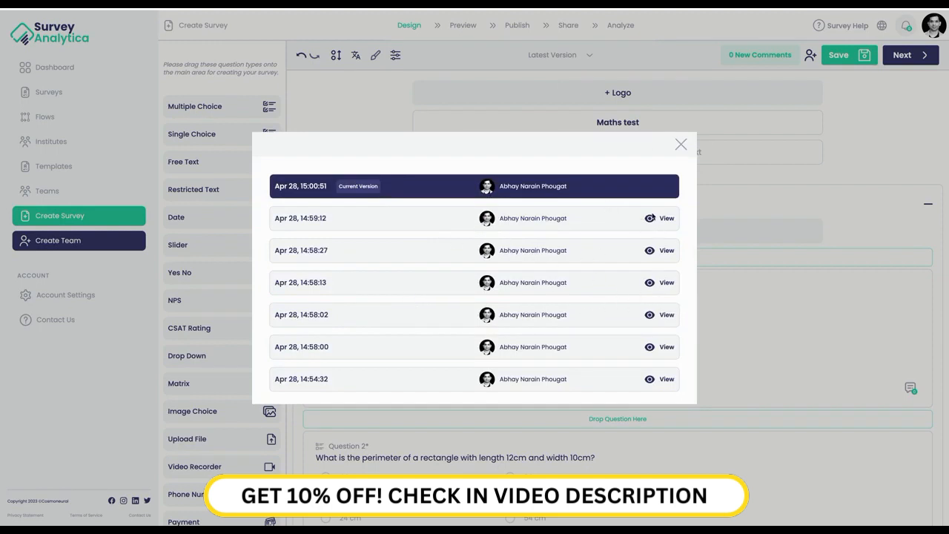
left_click(681, 146)
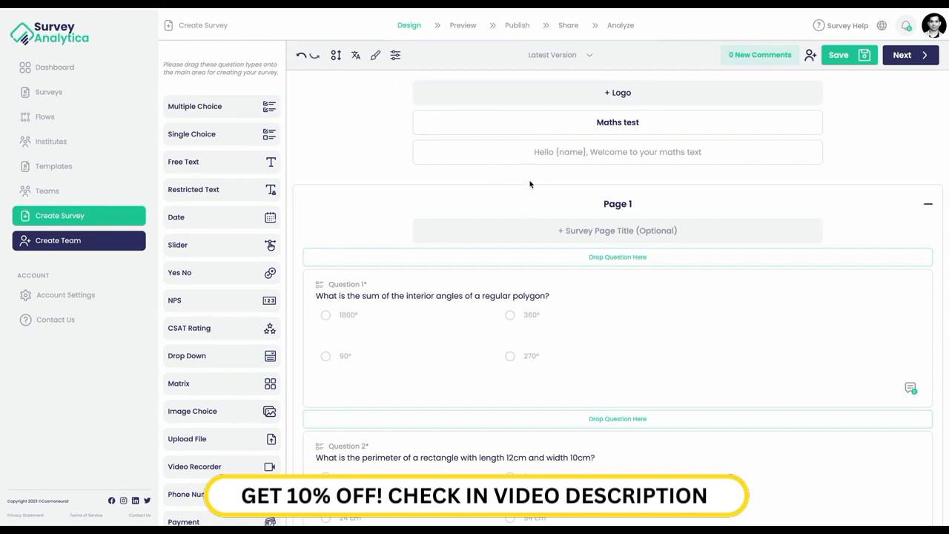
left_click(811, 55)
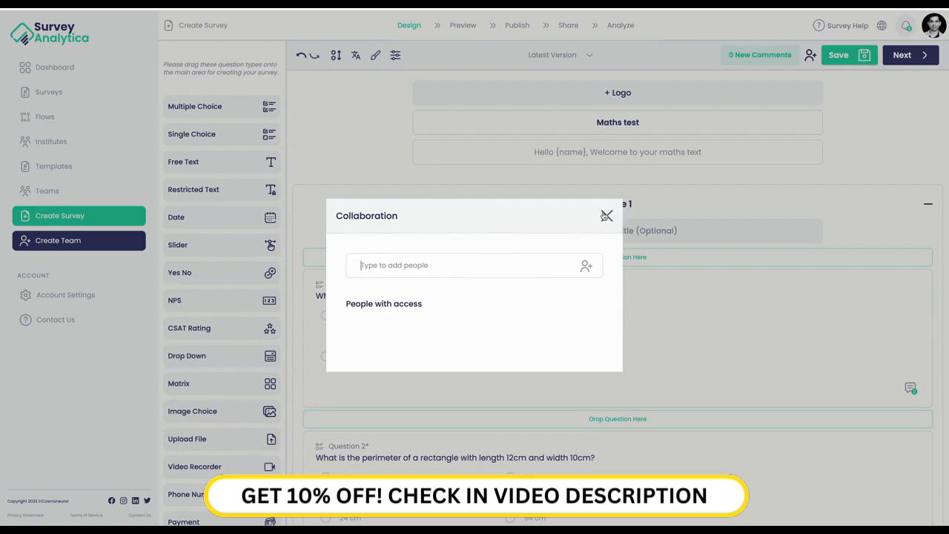
left_click(607, 216)
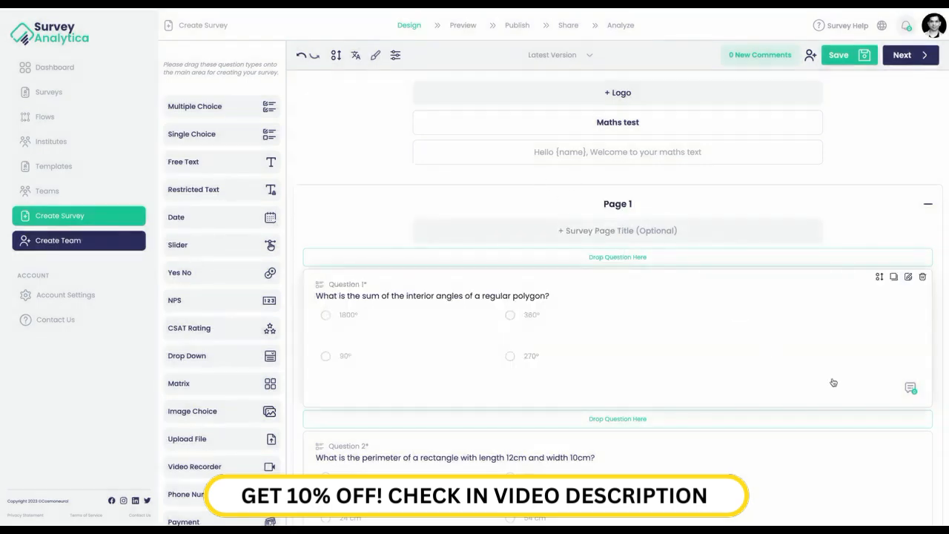
- Preview the survey in Deutsch, reading through the translated questions and checking the mobile view before returning to the desktop view
left_click(456, 26)
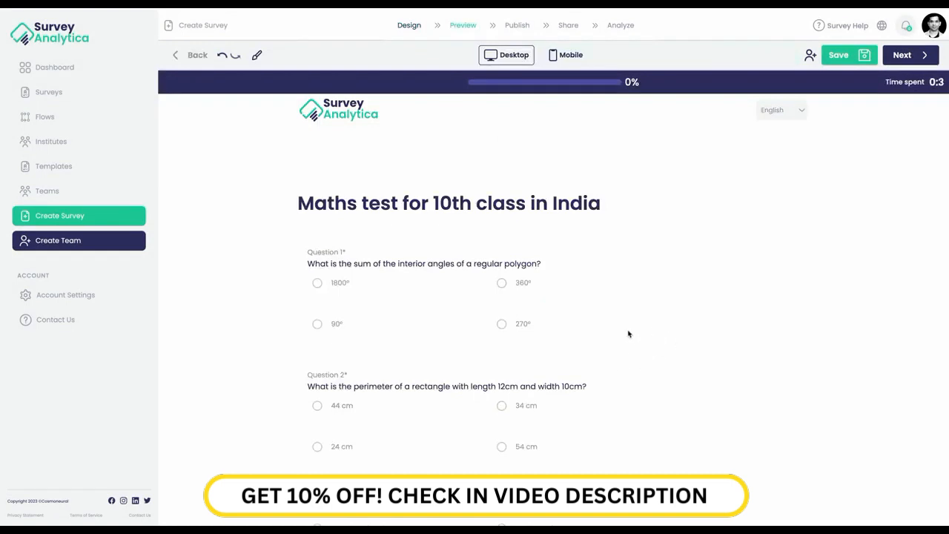
right_click(791, 106)
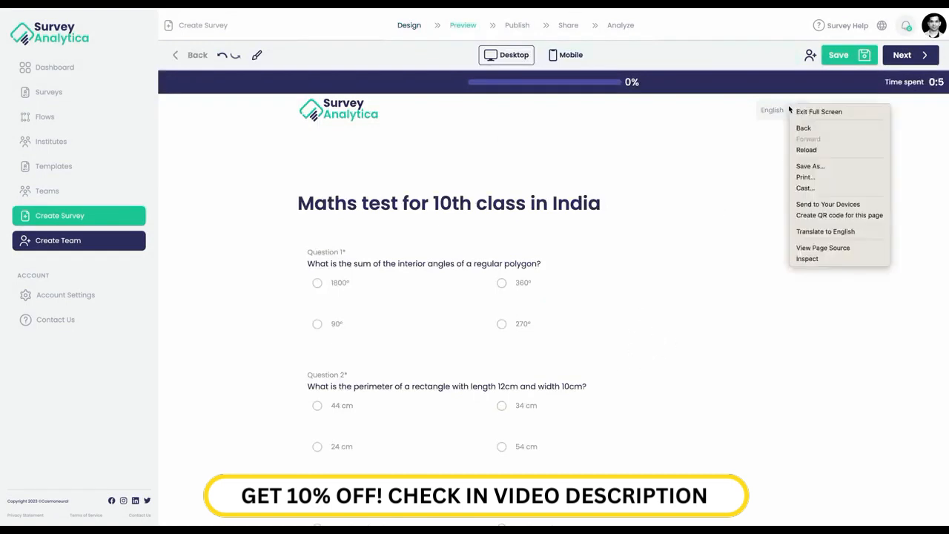
left_click(734, 114)
left_click(769, 112)
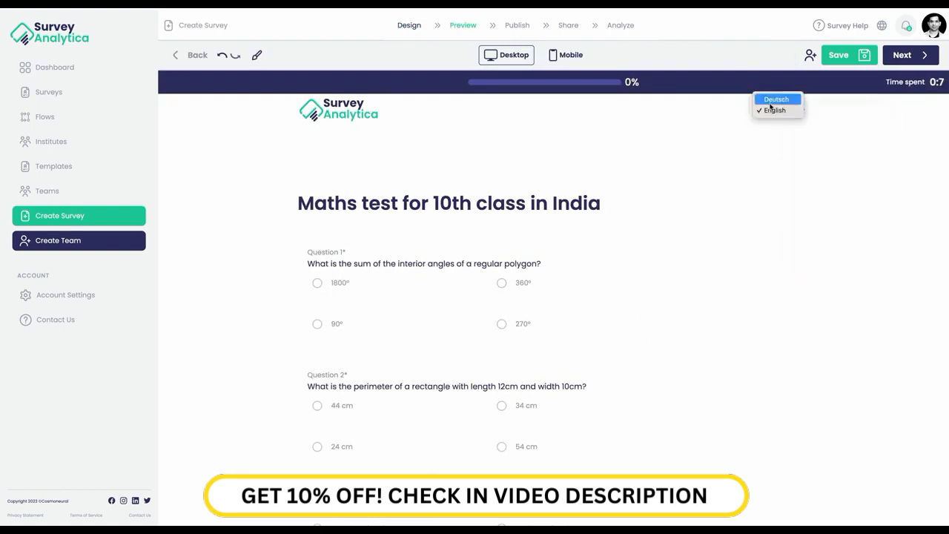
left_click(771, 104)
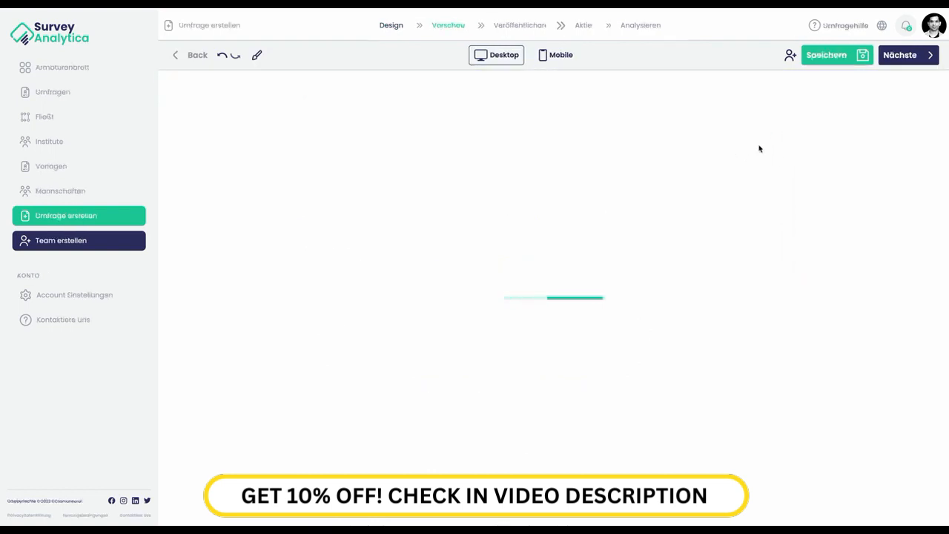
scroll(683, 321, "down", 4)
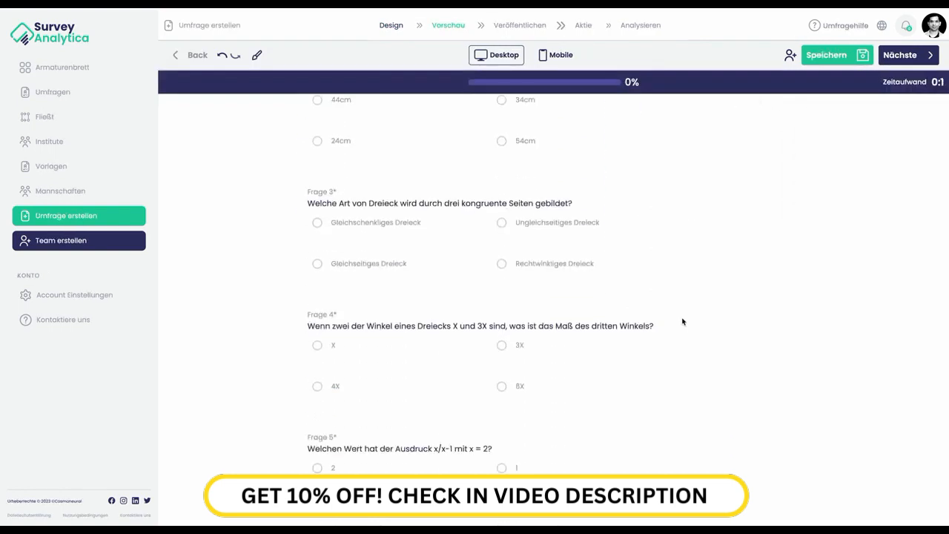
scroll(683, 321, "up", 4)
scroll(683, 322, "down", 5)
scroll(683, 321, "down", 5)
scroll(683, 321, "up", 12)
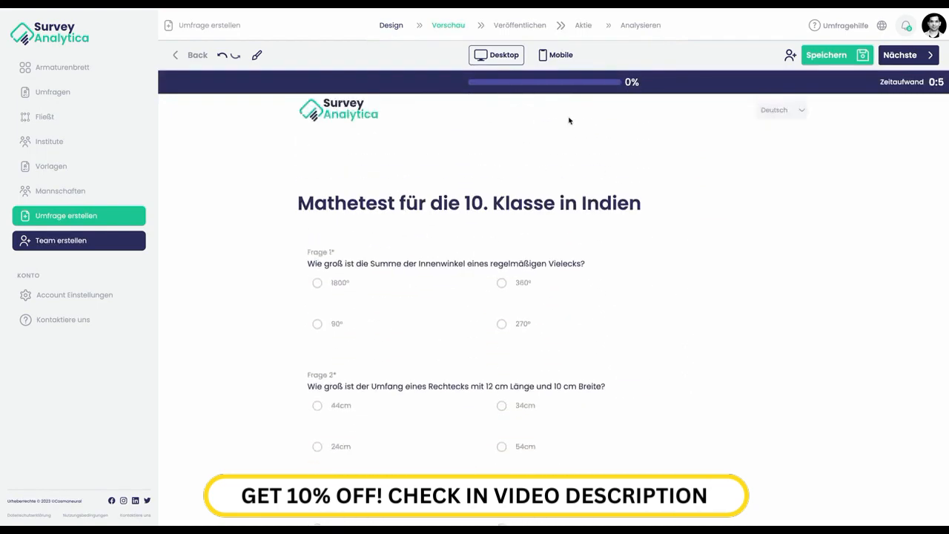
left_click(556, 56)
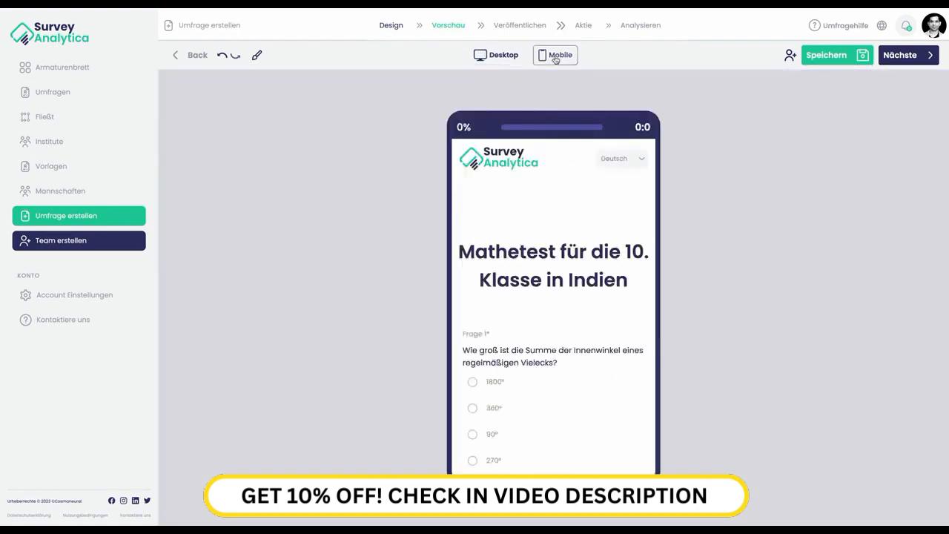
left_click(495, 56)
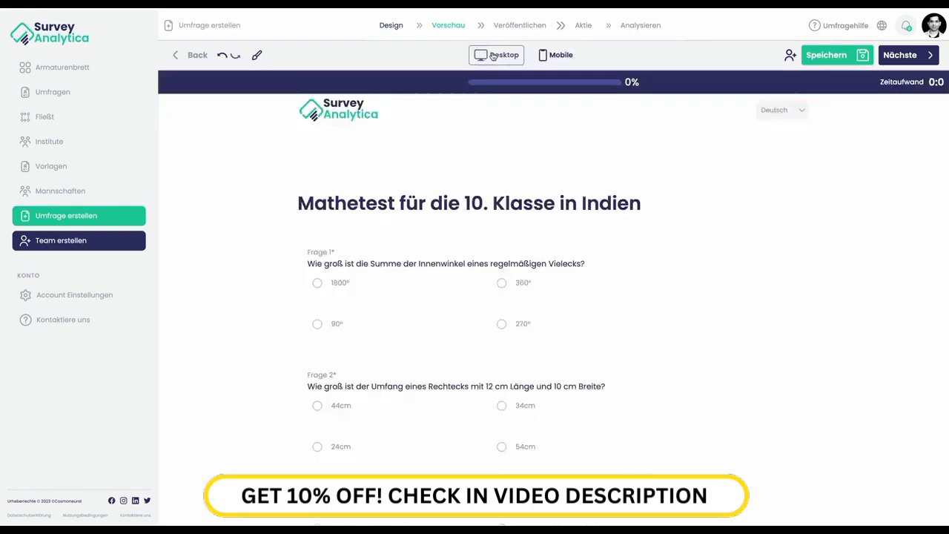
- Look at the display options in the style settings, close them and switch the preview language back to English
left_click(391, 26)
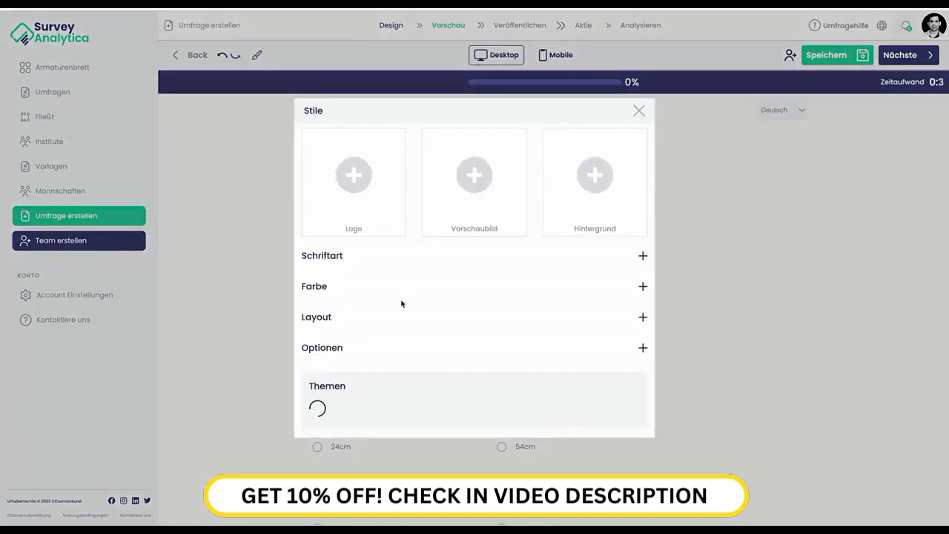
left_click(327, 316)
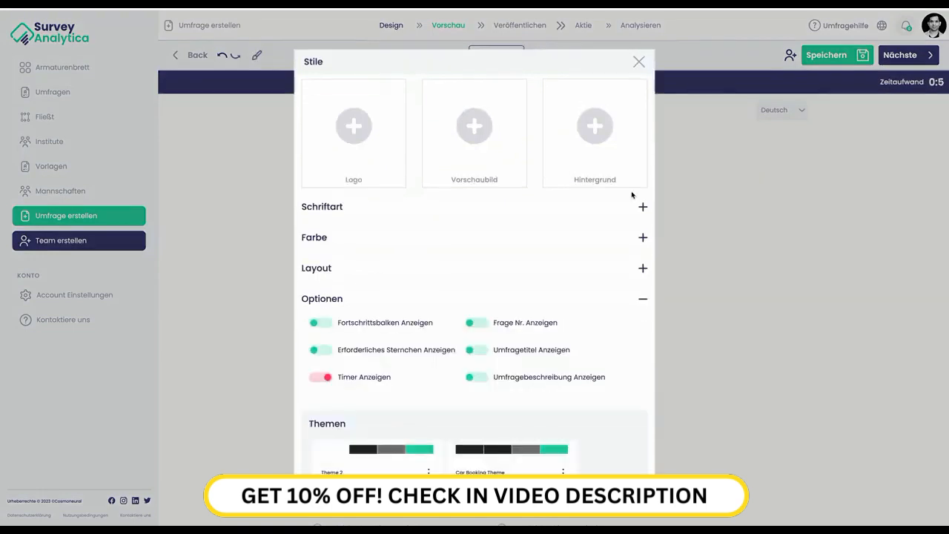
left_click(638, 61)
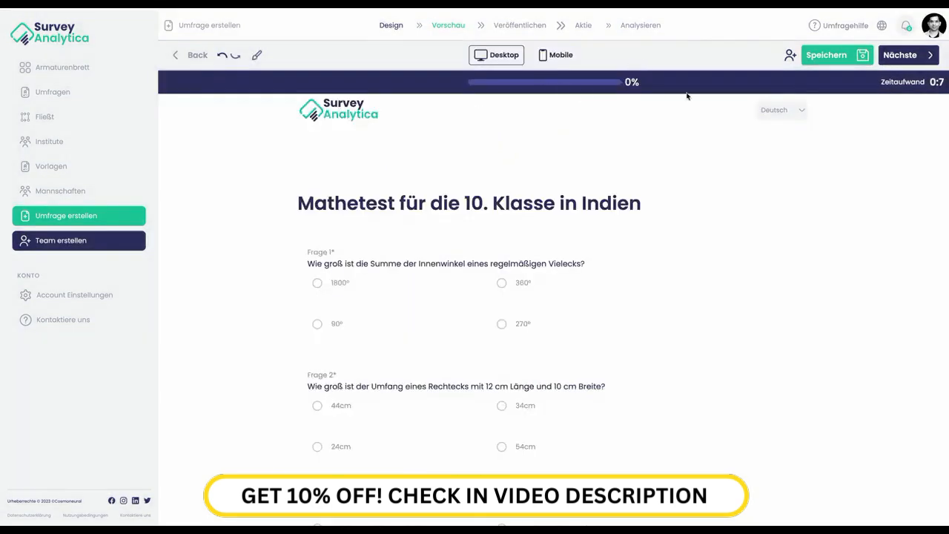
left_click(764, 111)
left_click(771, 123)
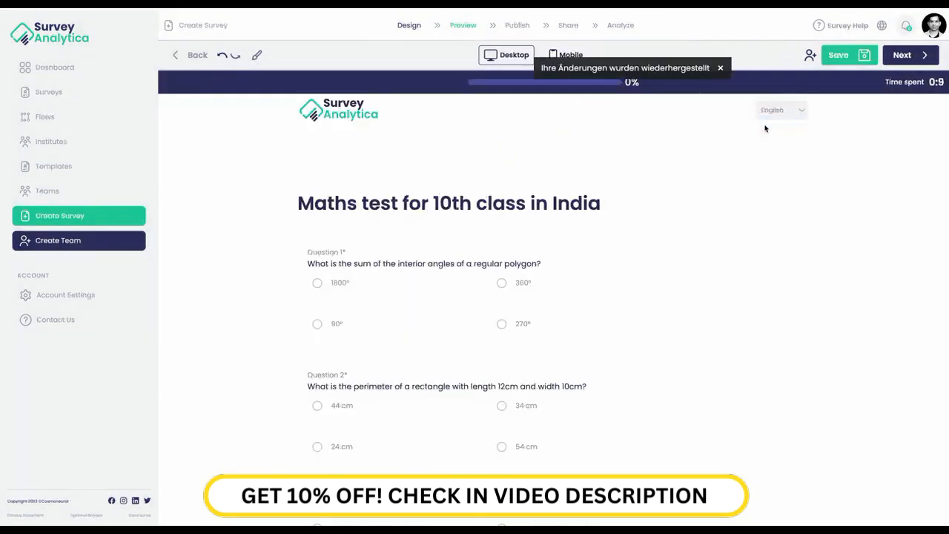
- Try the Carousel layout in the survey's style settings, choose the Dialogue layout and close the settings
left_click(257, 57)
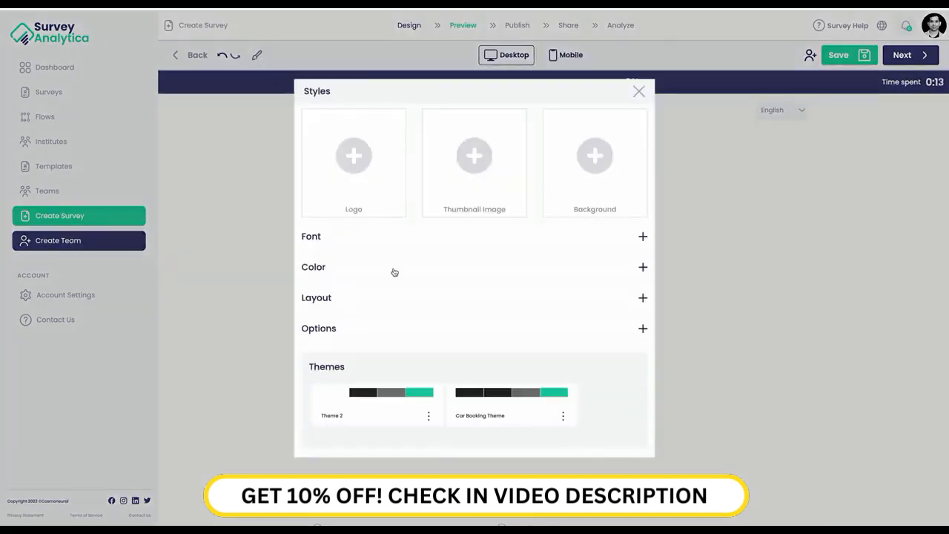
left_click(319, 327)
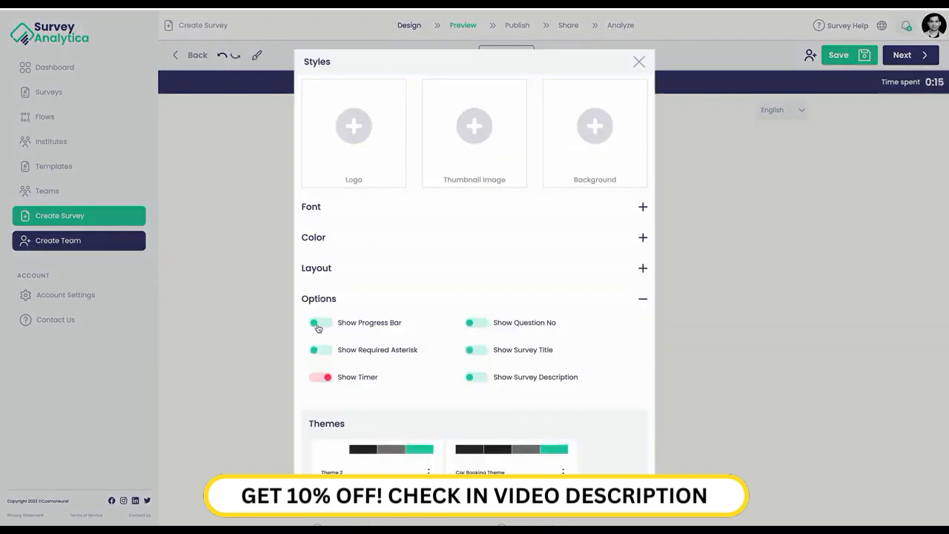
left_click(322, 271)
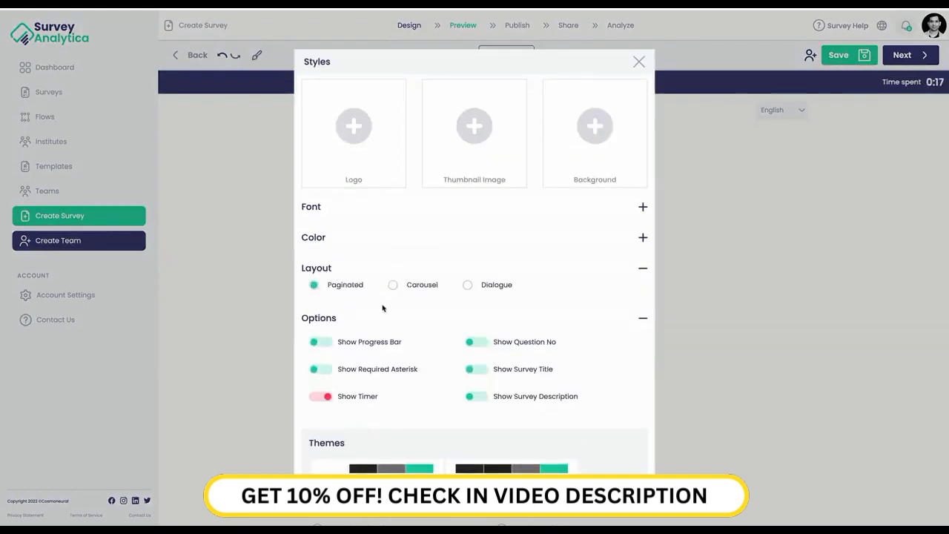
left_click(410, 286)
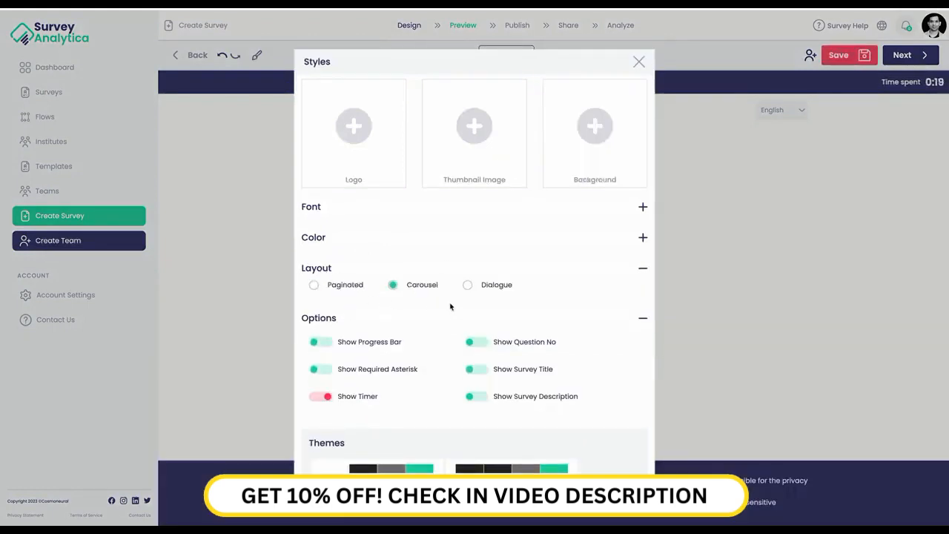
left_click(479, 290)
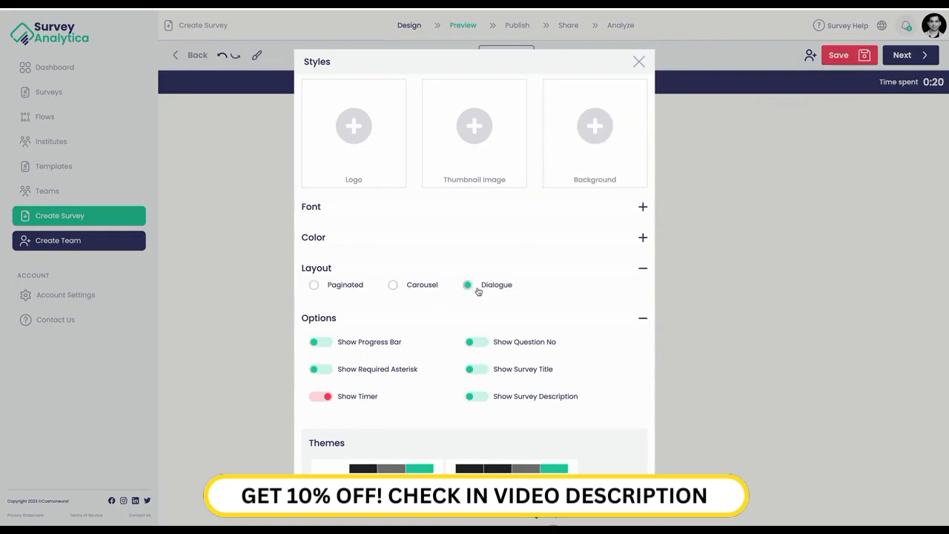
left_click(638, 61)
- Test the Dialogue layout by answering the first three questions in the preview, and examine the mobile view
left_click(343, 326)
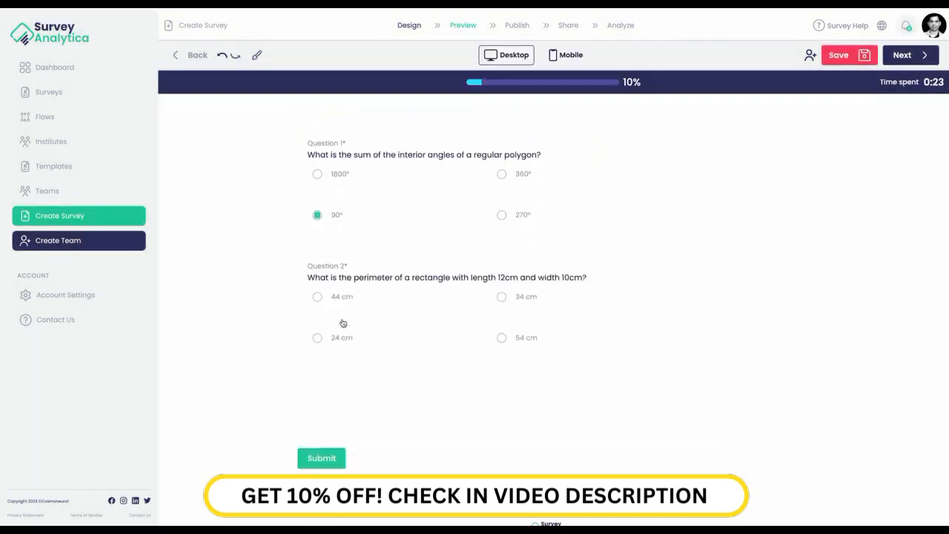
left_click(343, 327)
left_click(370, 331)
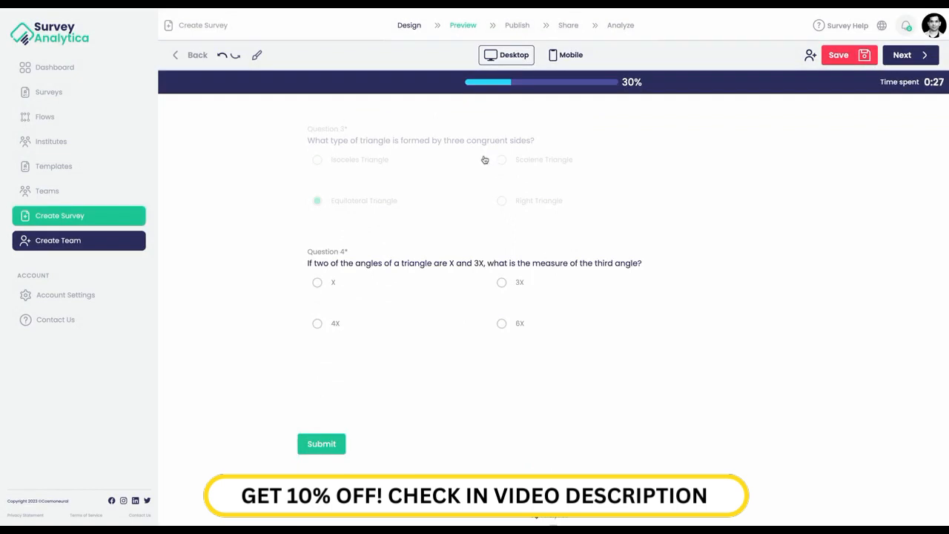
left_click(569, 54)
scroll(547, 257, "down", 3)
scroll(548, 257, "down", 2)
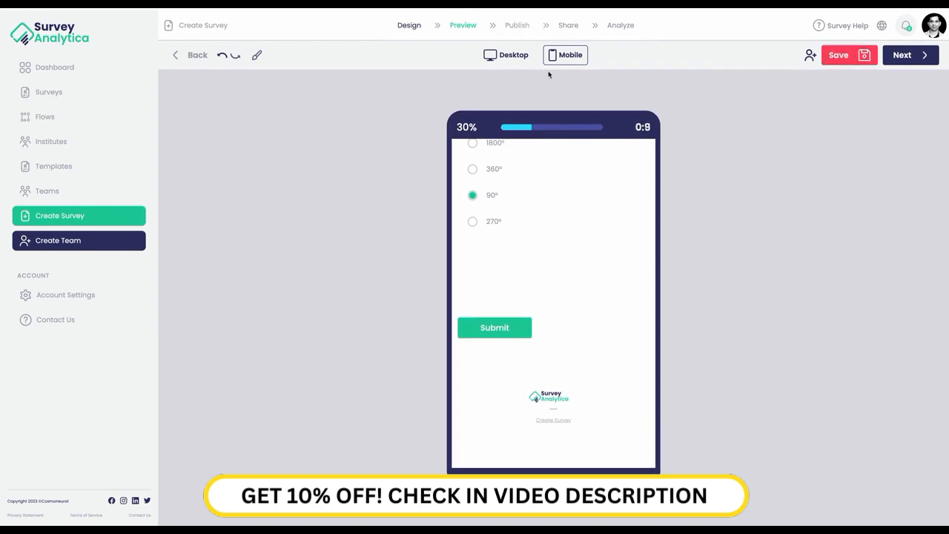
- Leave the preview for the publishing stage and discard the unsaved changes
left_click(524, 25)
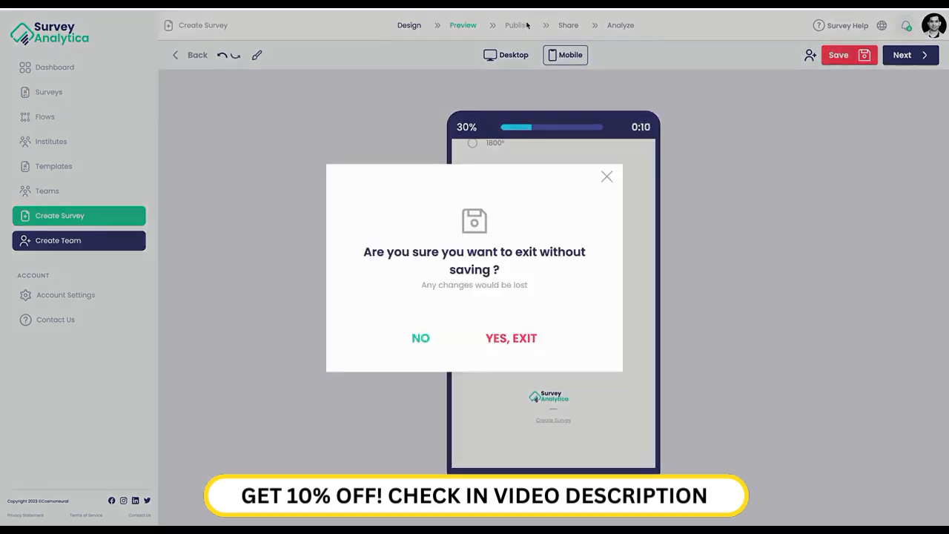
left_click(521, 338)
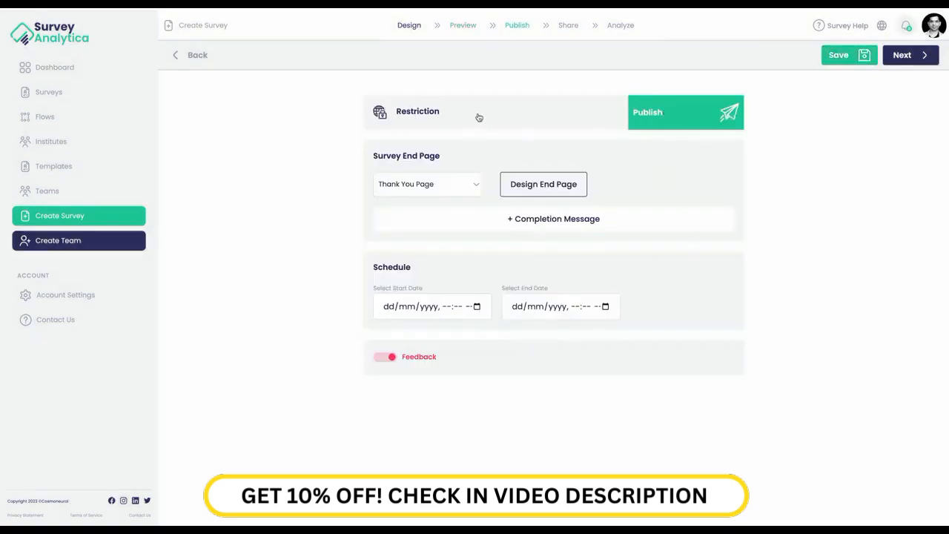
- Return to the survey design and start a logic rule on Question 1 for the 360° answer
left_click(409, 25)
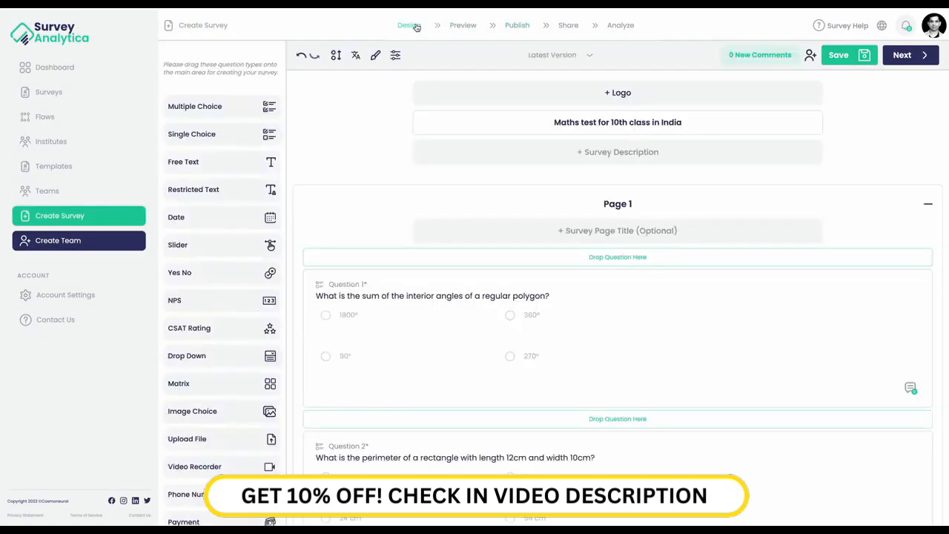
left_click(622, 365)
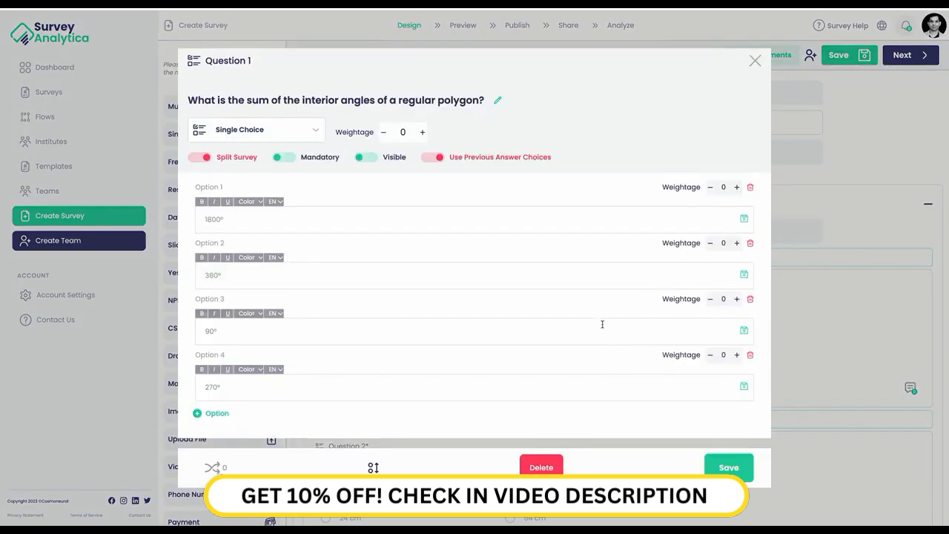
left_click(214, 468)
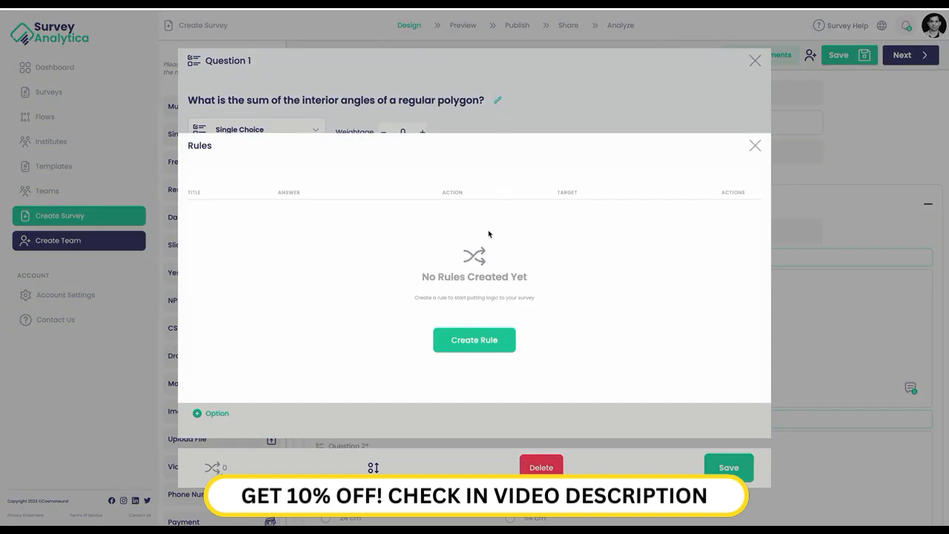
left_click(469, 343)
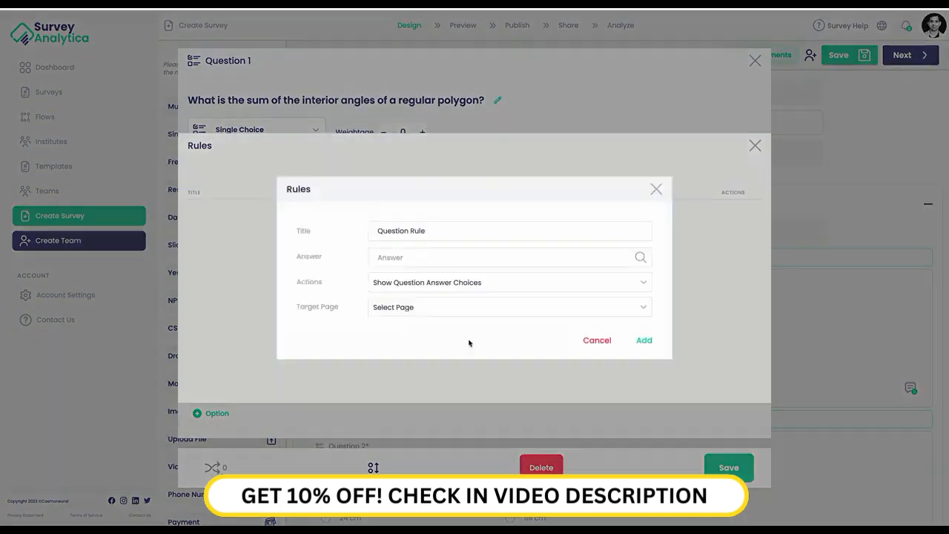
left_click(453, 254)
left_click(409, 305)
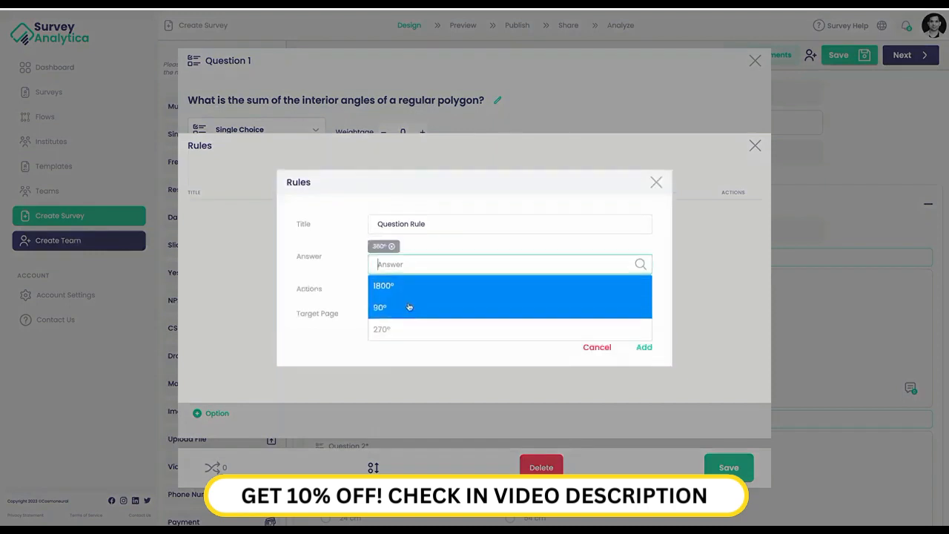
left_click(660, 260)
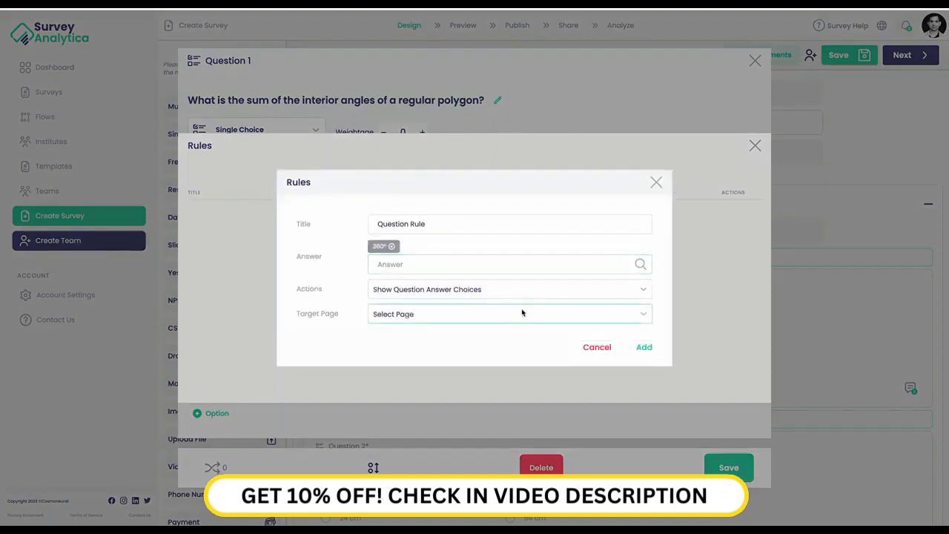
- Look through the actions available for the rule, then close the rule and Question 1 without saving
left_click(576, 286)
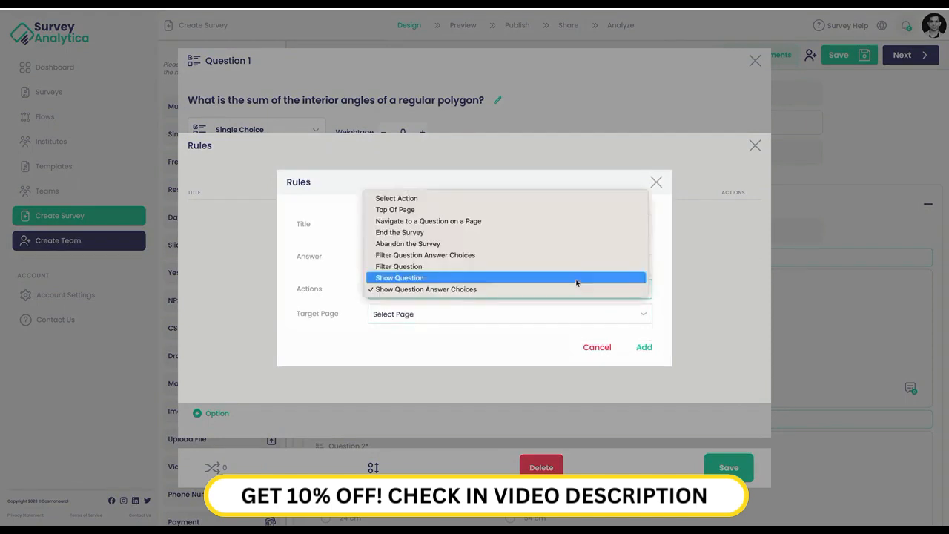
left_click(663, 255)
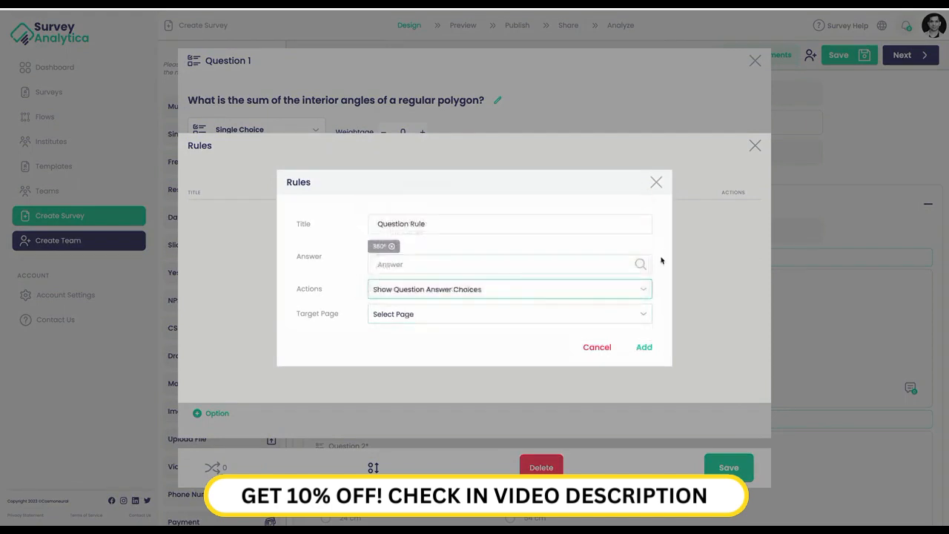
left_click(654, 184)
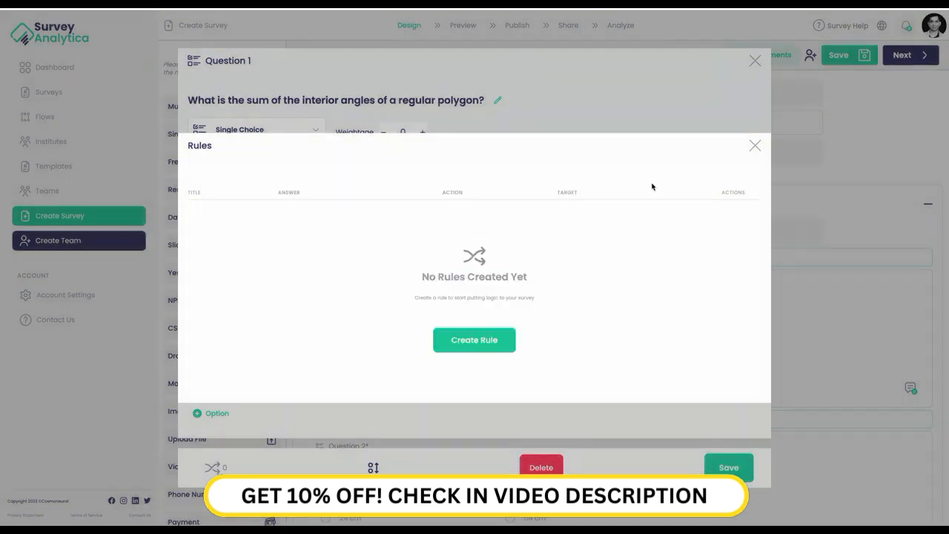
left_click(755, 147)
left_click(755, 61)
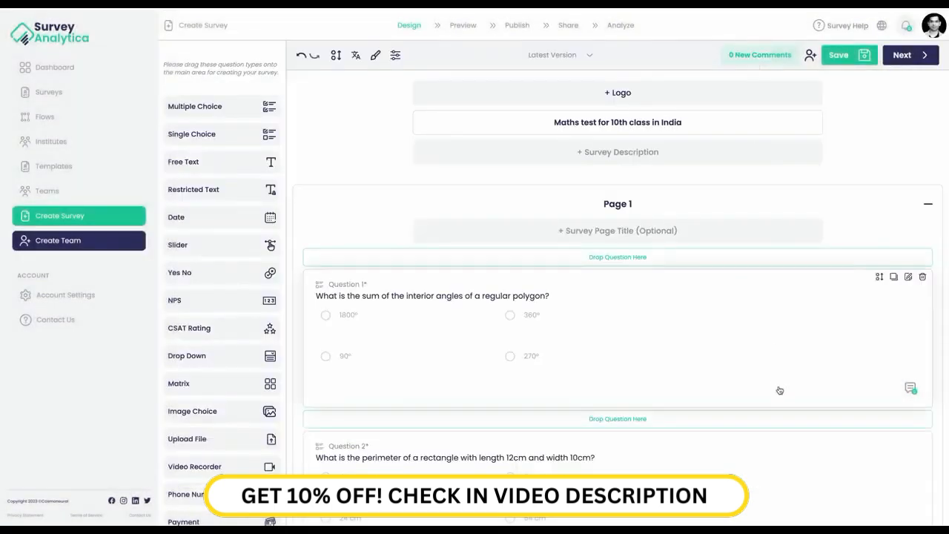
- Review the list of maths questions in the survey design
scroll(779, 391, "down", 1)
scroll(779, 392, "down", 2)
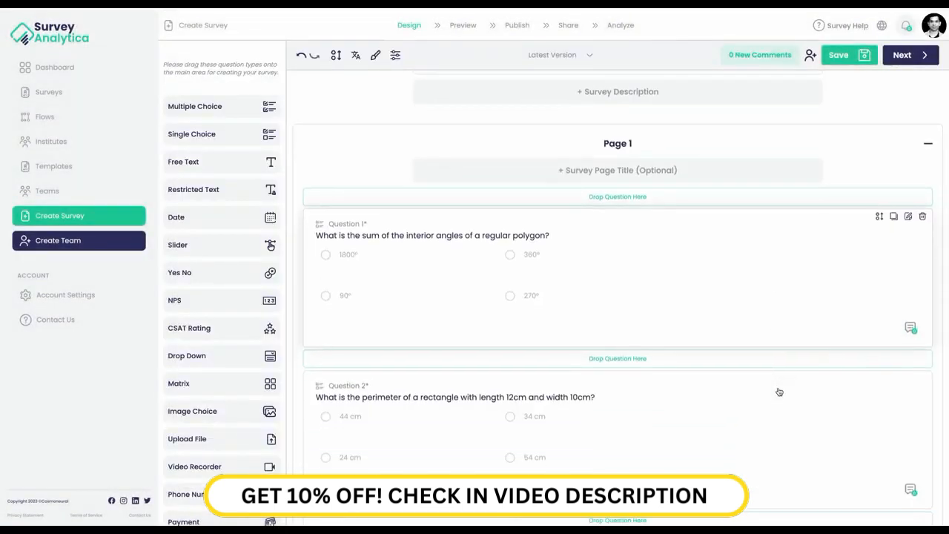
scroll(755, 360, "down", 10)
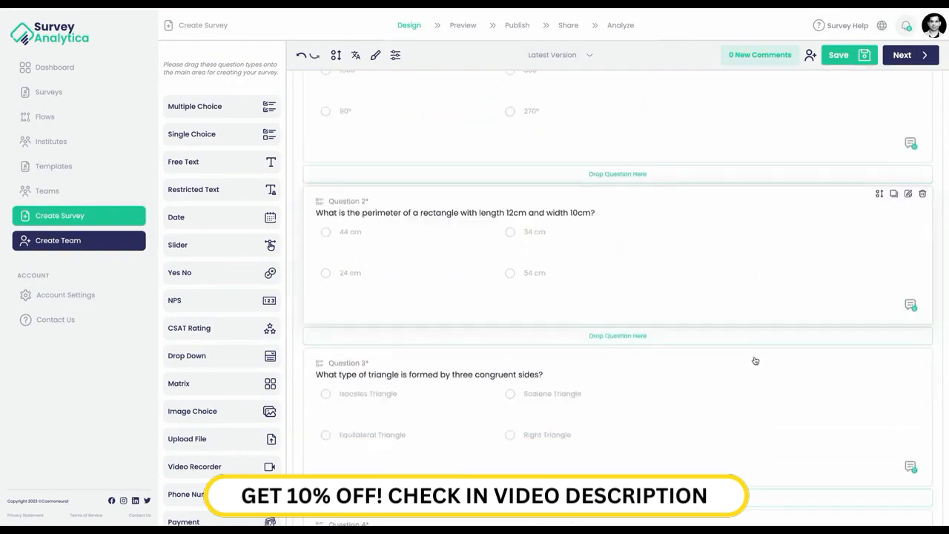
scroll(755, 360, "down", 7)
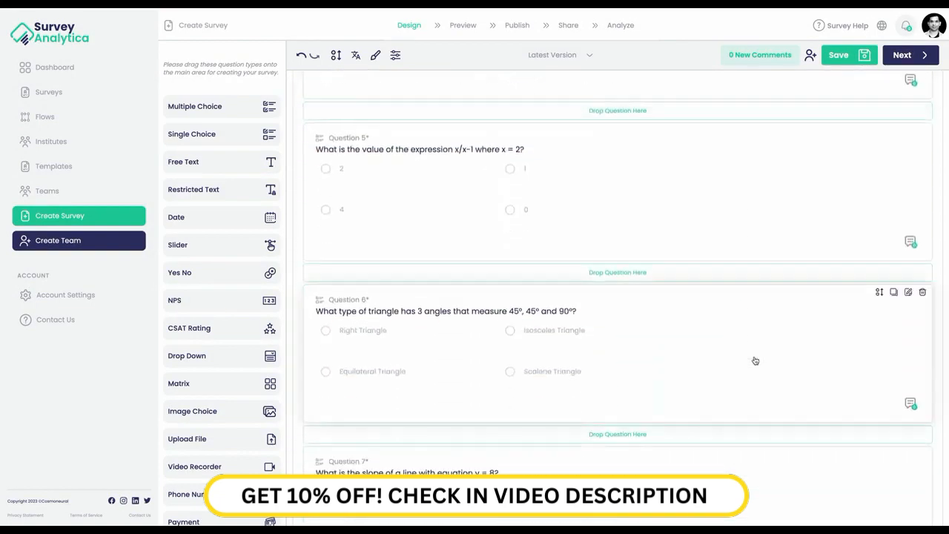
scroll(753, 361, "up", 9)
scroll(761, 337, "up", 5)
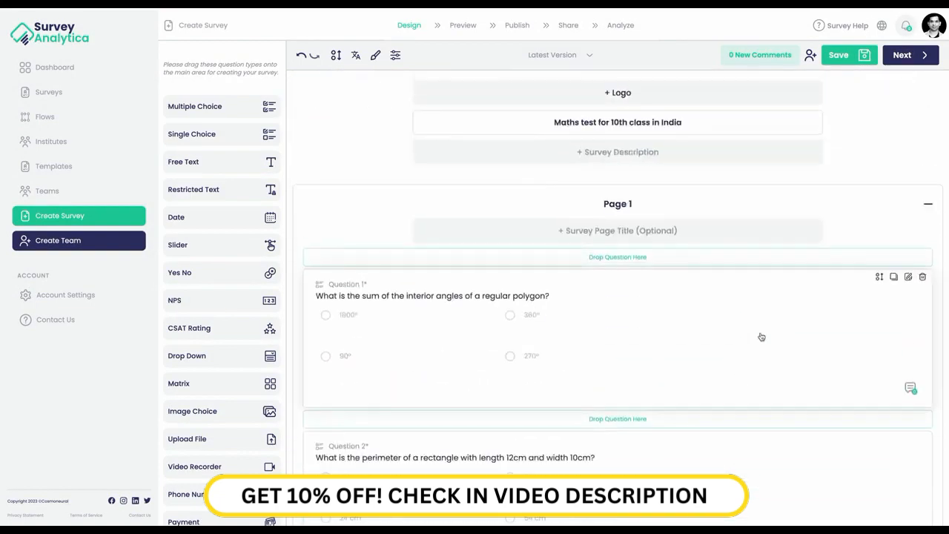
- Go through the preview to the publishing stage, examine the restriction types for a new restriction and close without adding one
left_click(463, 25)
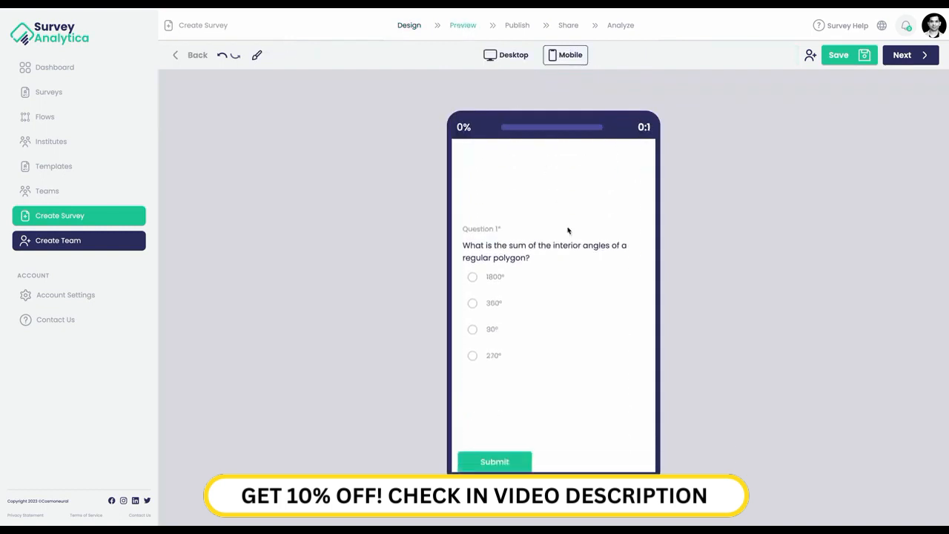
left_click(513, 26)
left_click(459, 108)
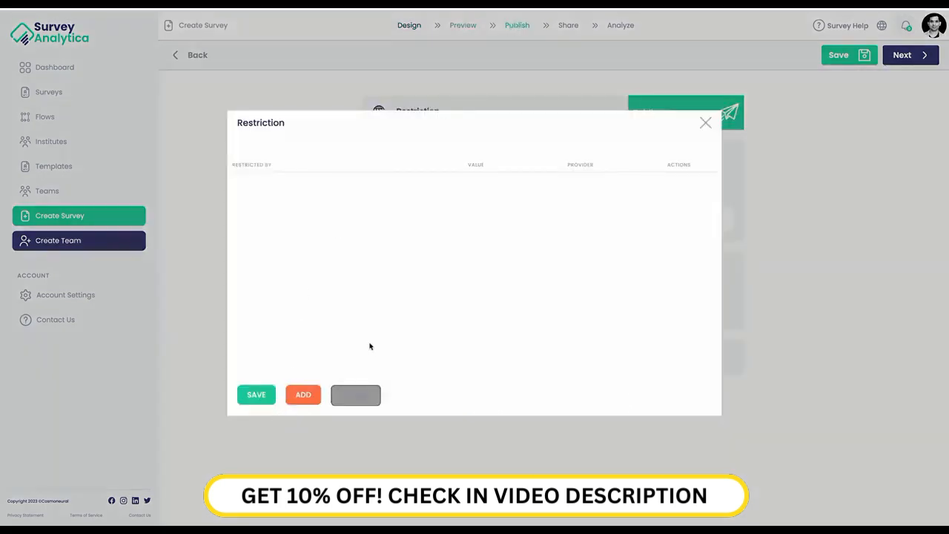
left_click(304, 395)
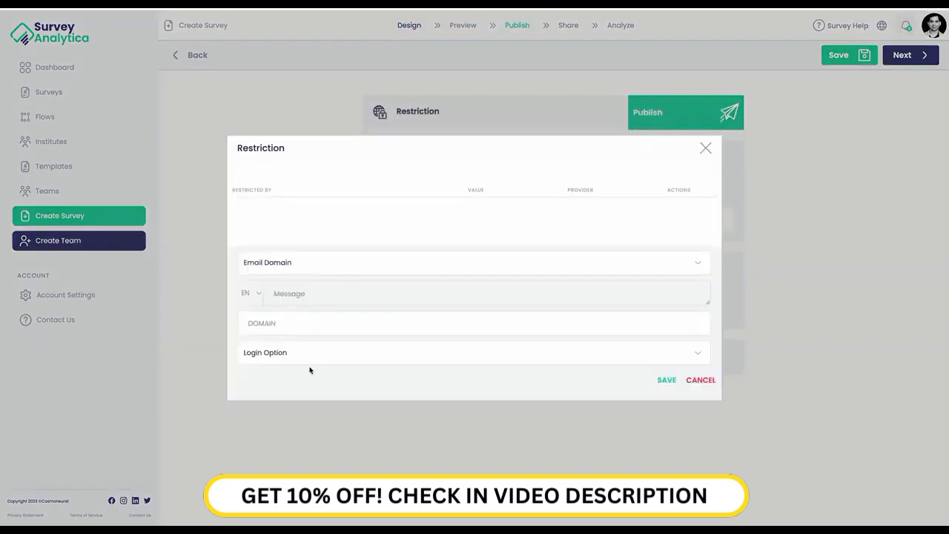
left_click(336, 266)
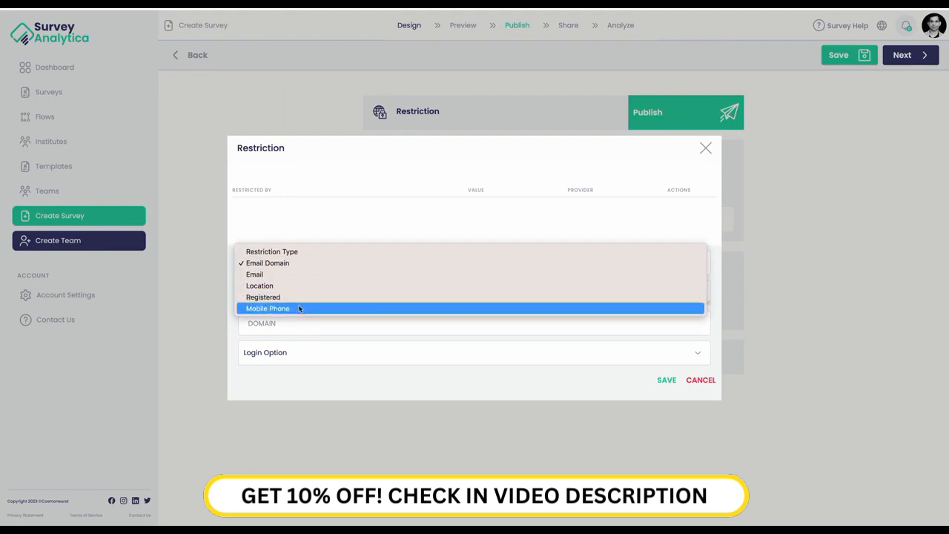
left_click(342, 211)
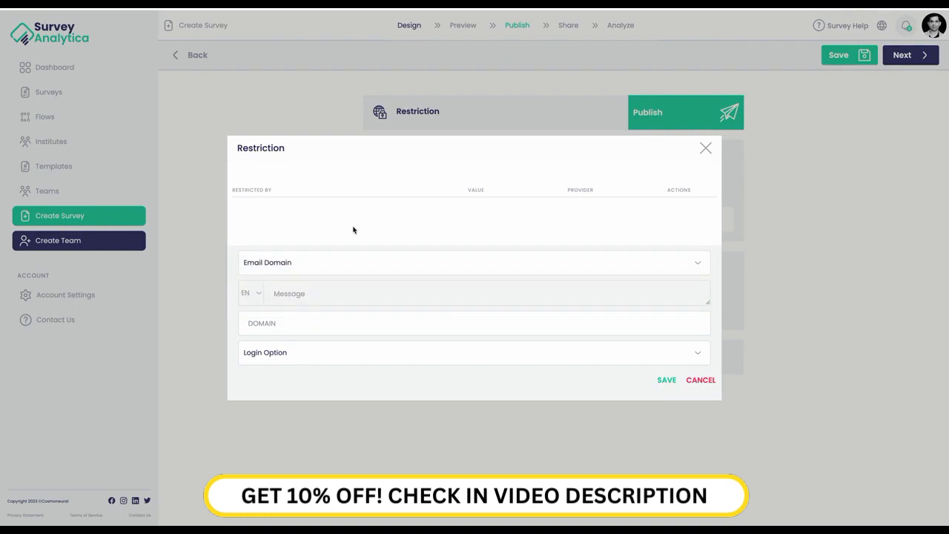
left_click(640, 327)
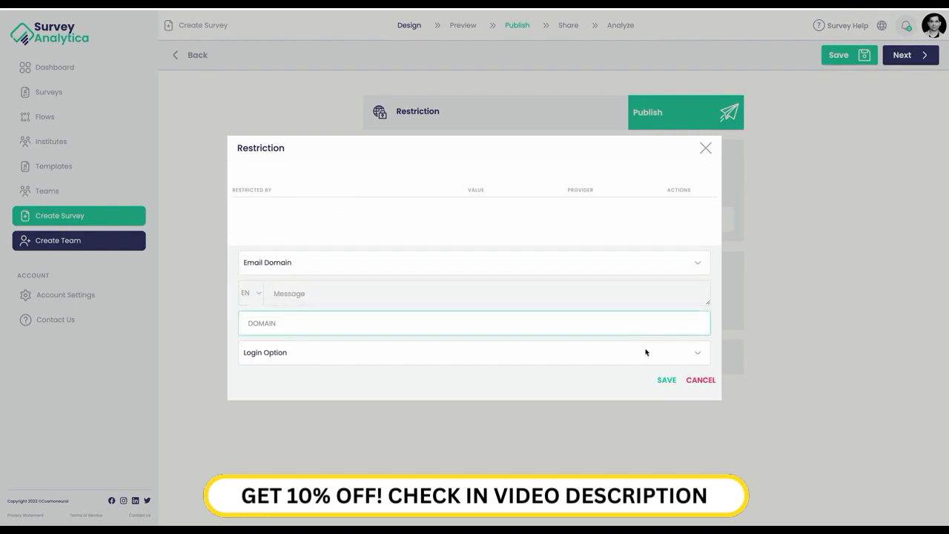
left_click(706, 147)
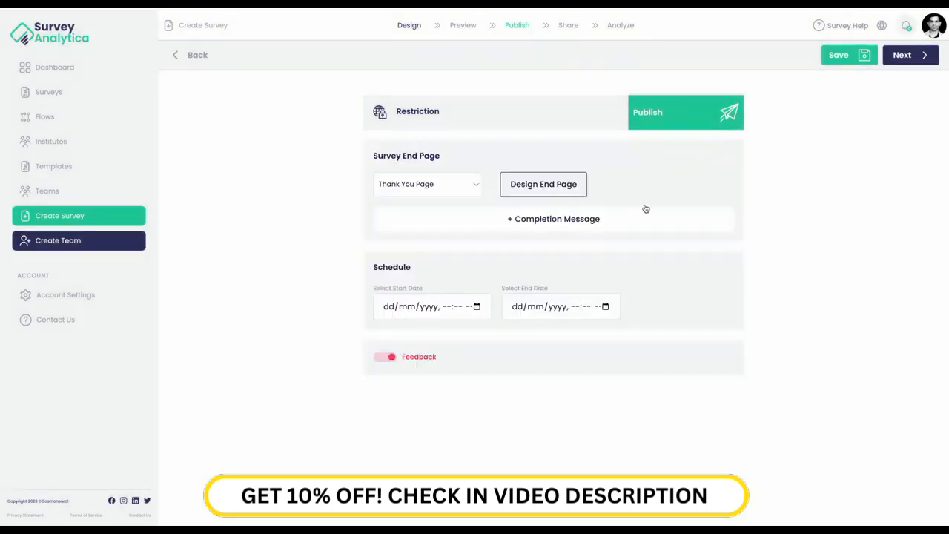
- Set the survey end page to Survey Results and review the end page design without changing it
left_click(460, 187)
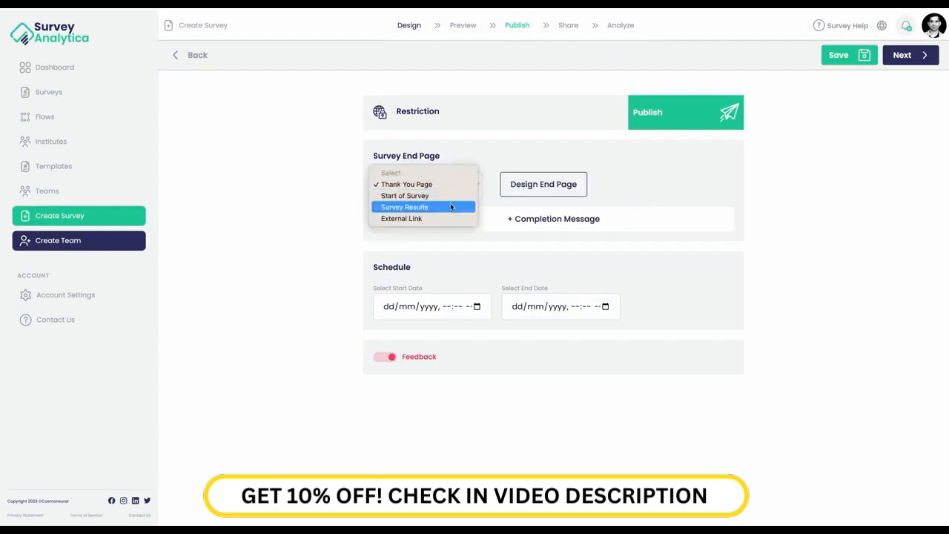
left_click(445, 207)
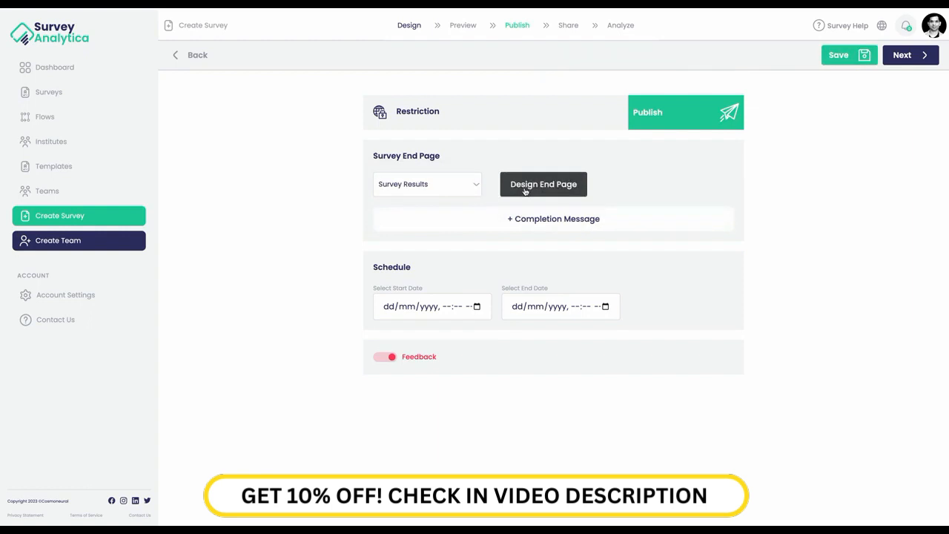
left_click(524, 192)
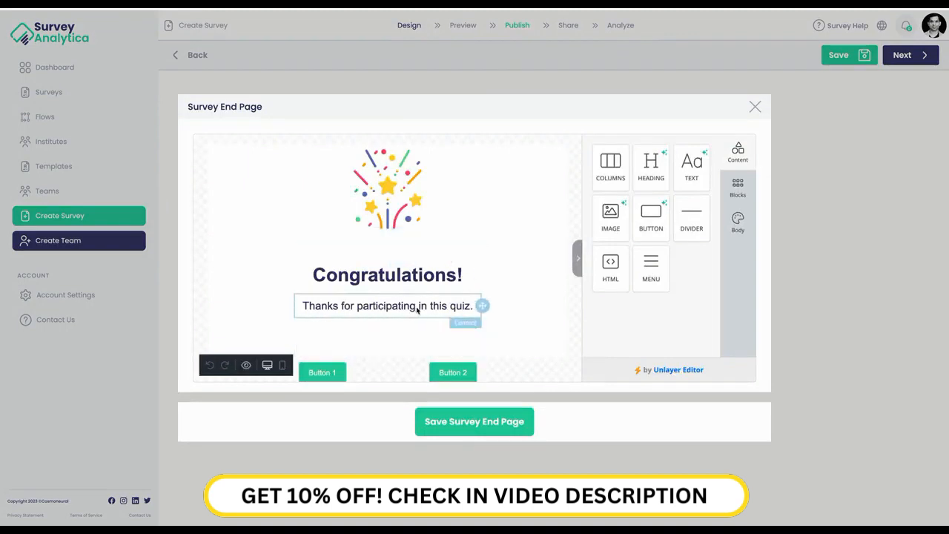
scroll(467, 296, "down", 1)
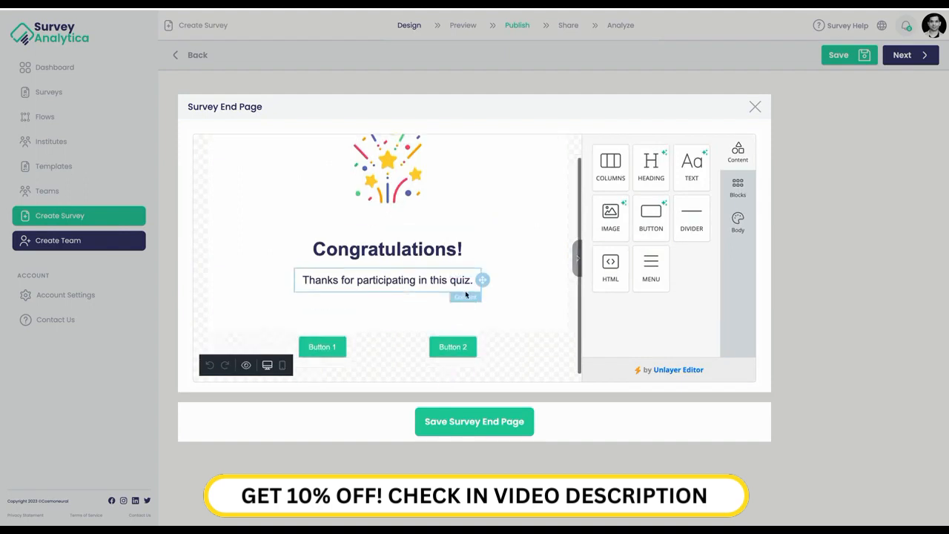
scroll(467, 296, "up", 1)
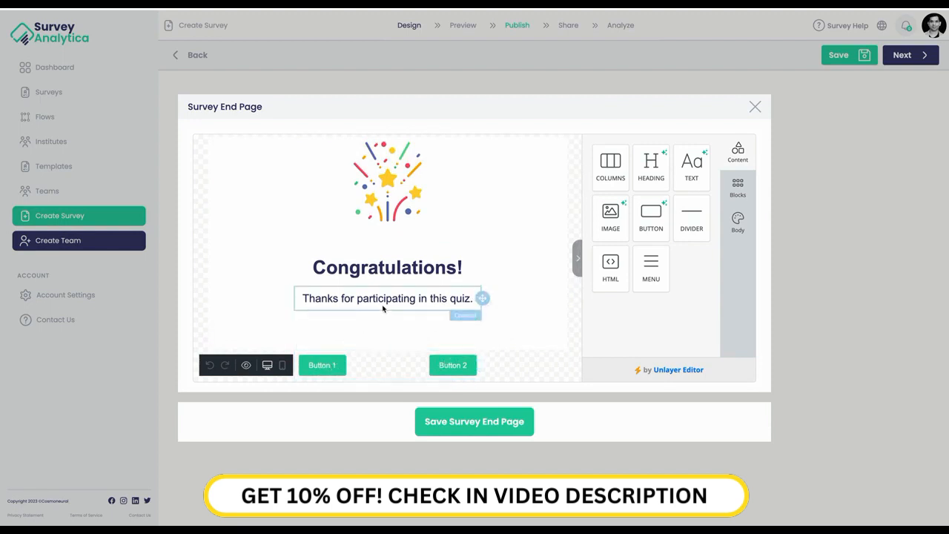
scroll(468, 301, "up", 1)
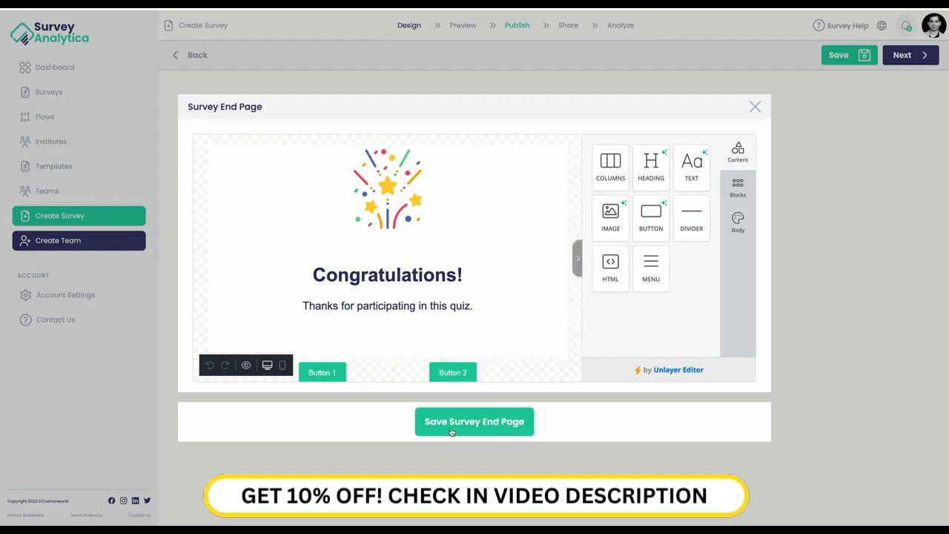
left_click(755, 108)
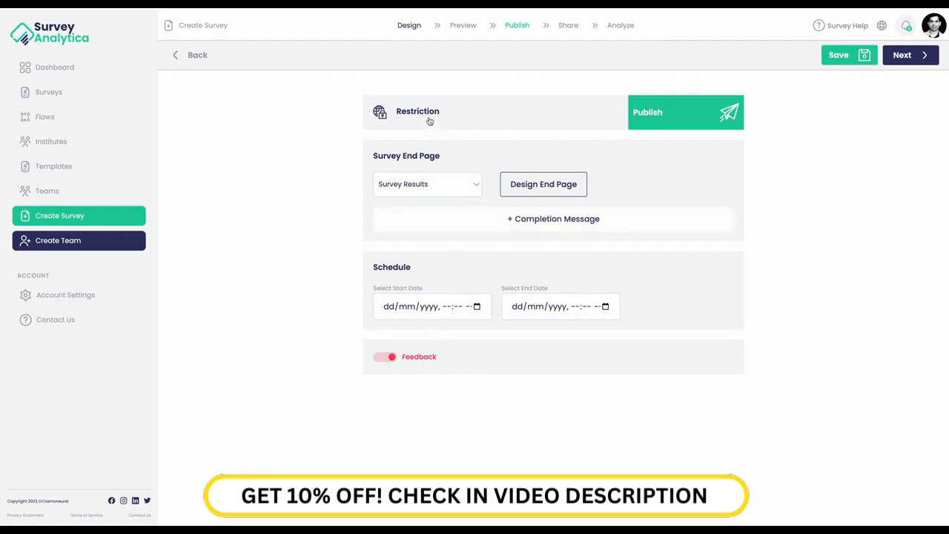
- Publish the survey and open its sharing options
left_click(656, 115)
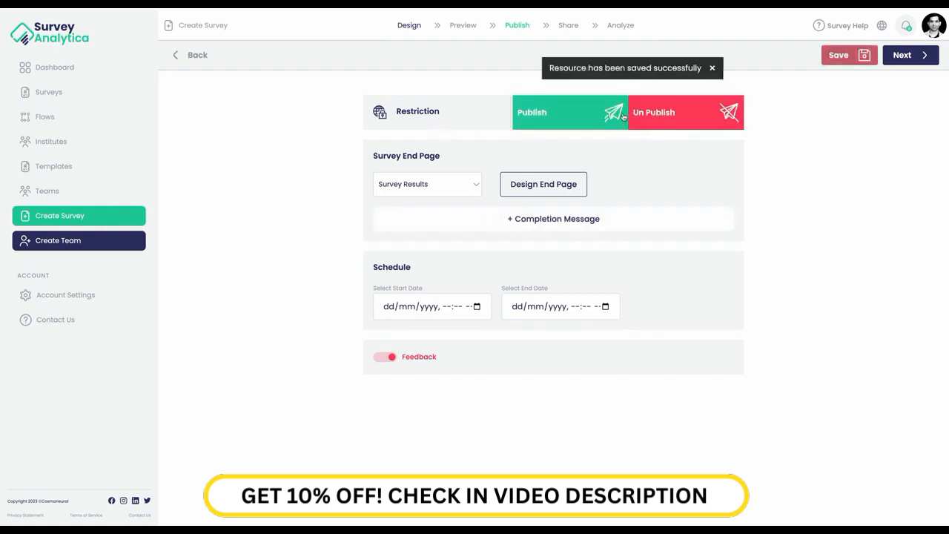
left_click(566, 28)
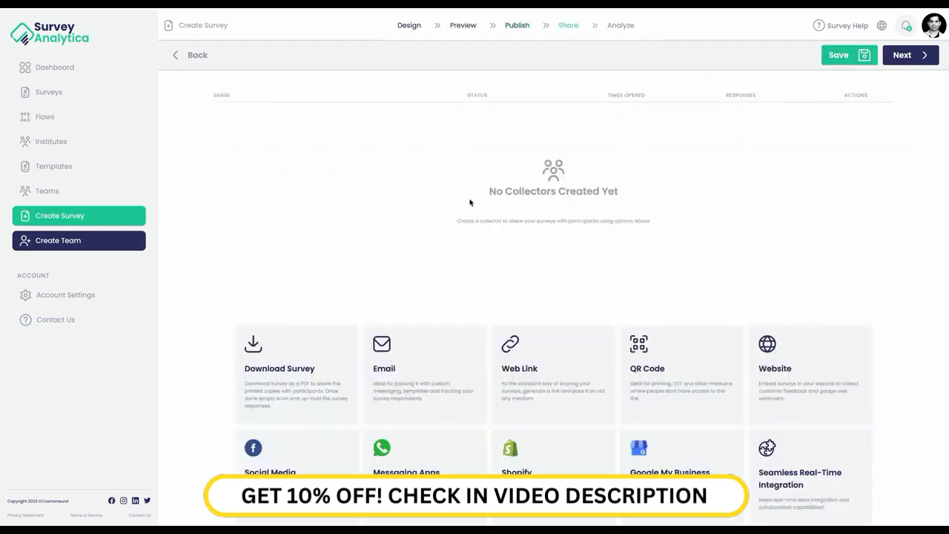
scroll(471, 203, "down", 1)
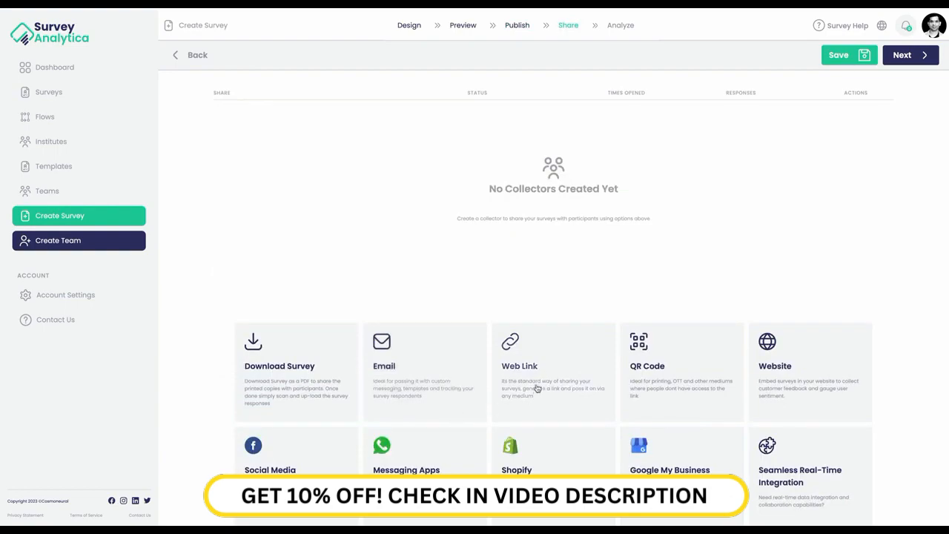
- Create an email collector for the survey and examine its invitation message and template choices, keeping Sample Template
left_click(406, 365)
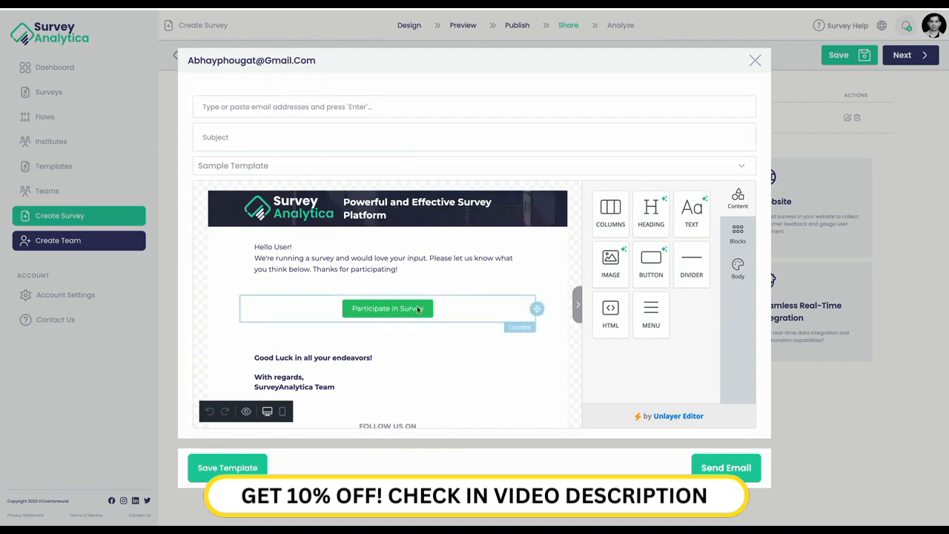
scroll(425, 399, "down", 2)
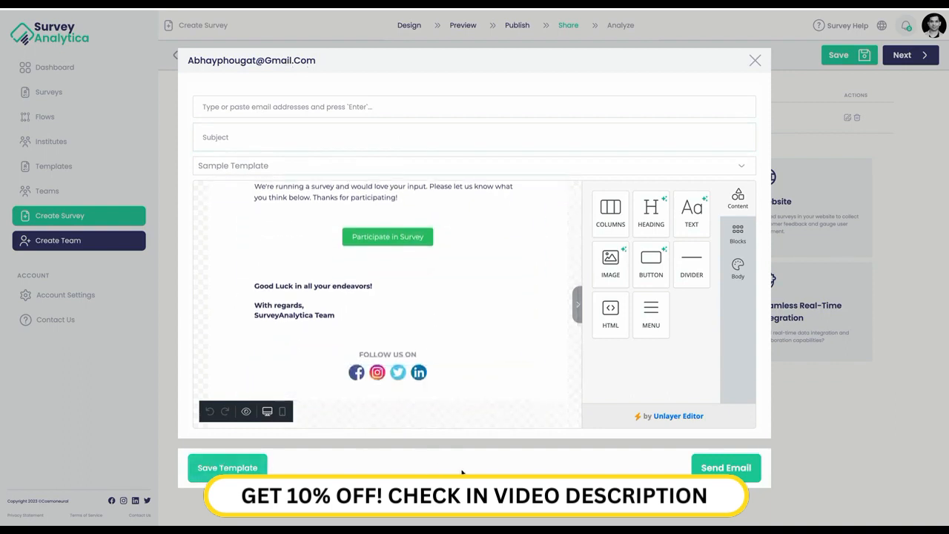
left_click(658, 166)
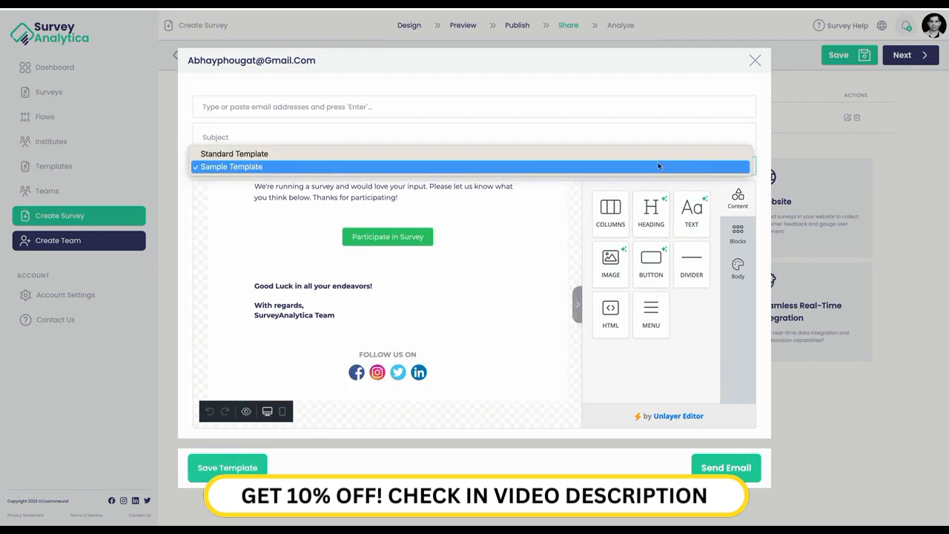
left_click(768, 136)
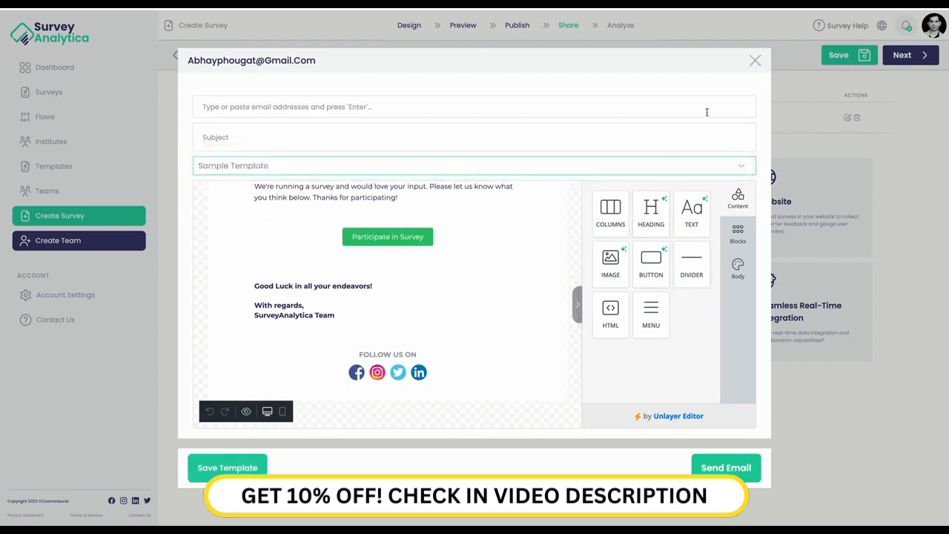
- Compare the Standard Template with the Sample Template for the email invitation, keep Sample Template and close the invitation without sending it
left_click(623, 172)
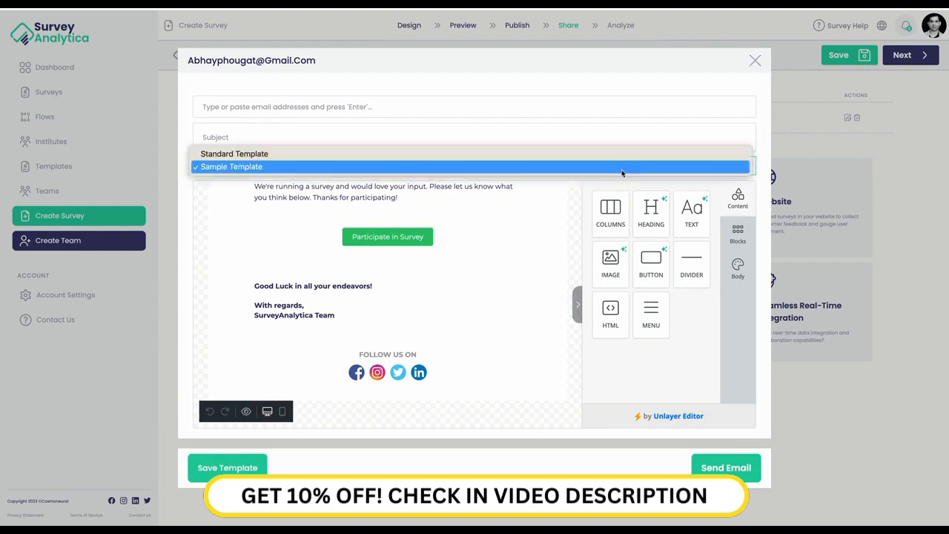
left_click(622, 154)
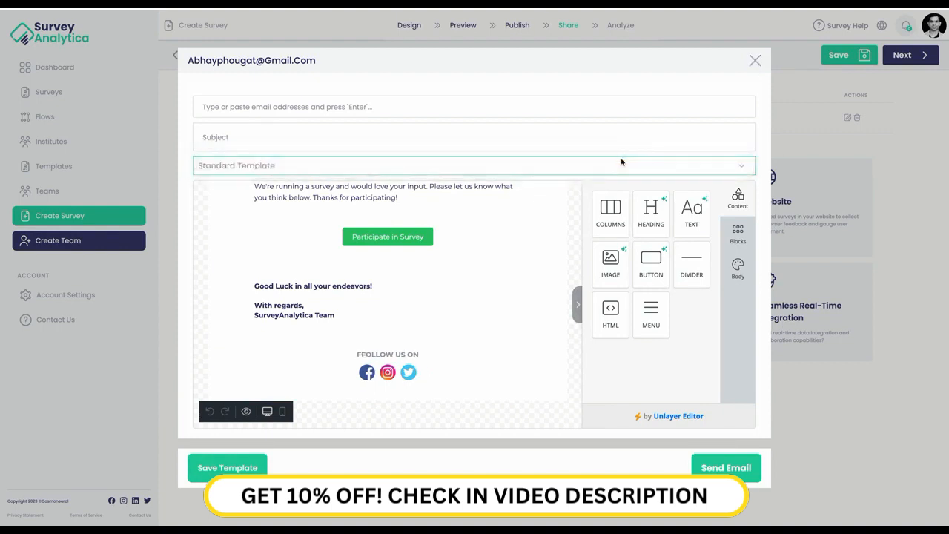
left_click(524, 166)
left_click(425, 181)
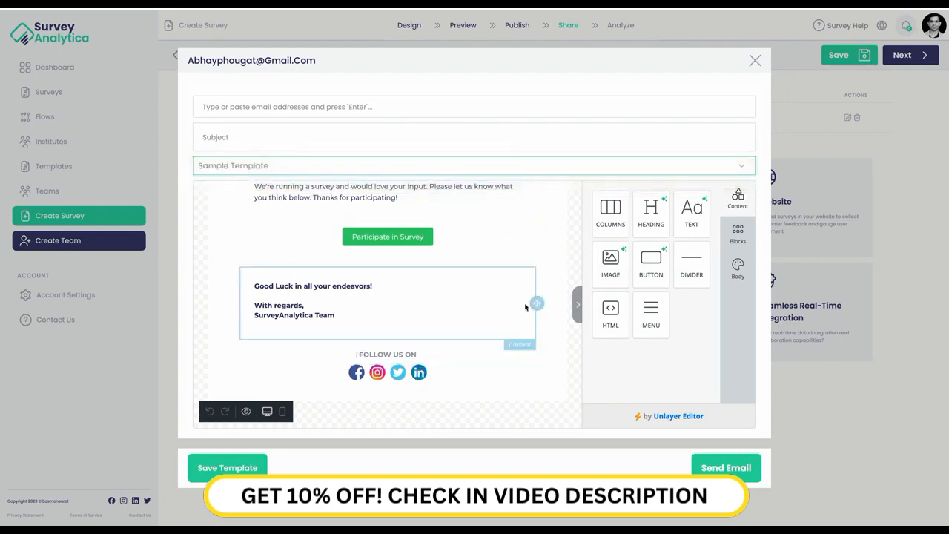
left_click(489, 165)
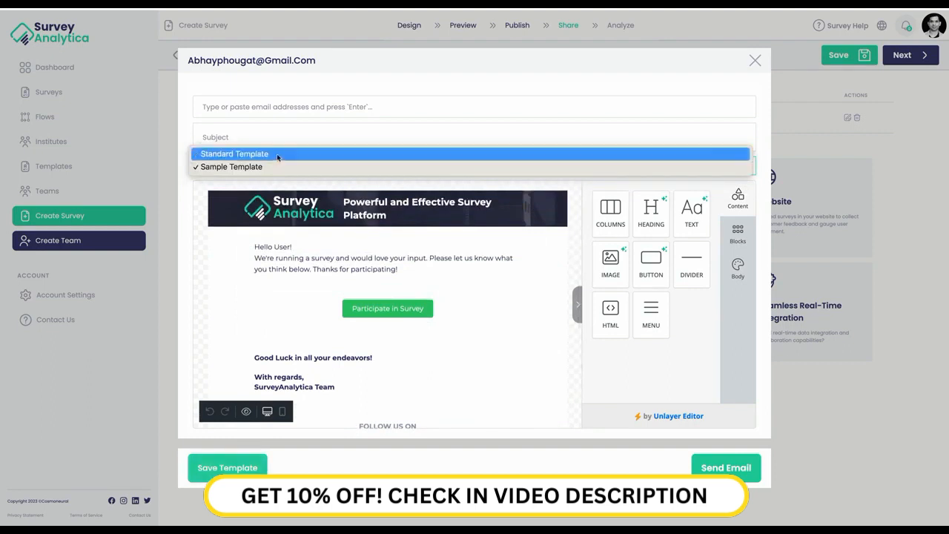
left_click(764, 177)
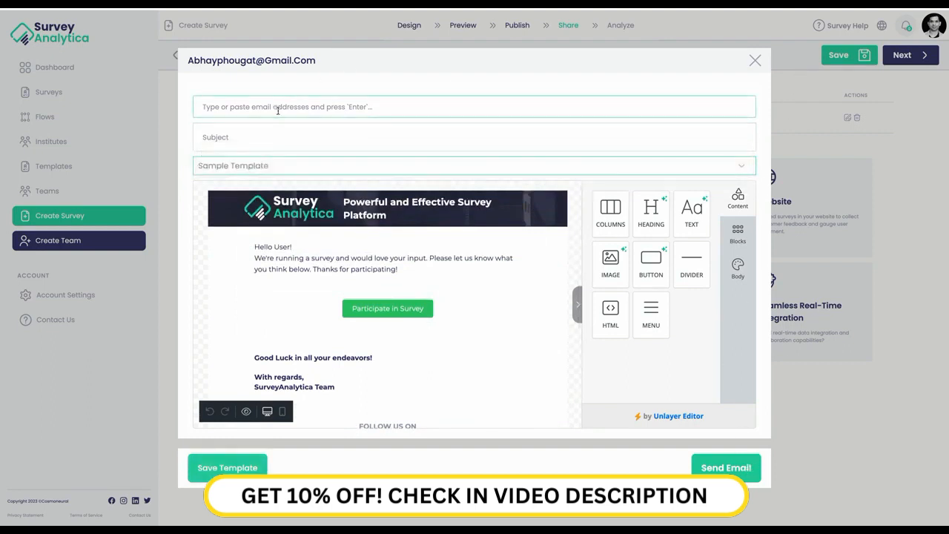
left_click(757, 61)
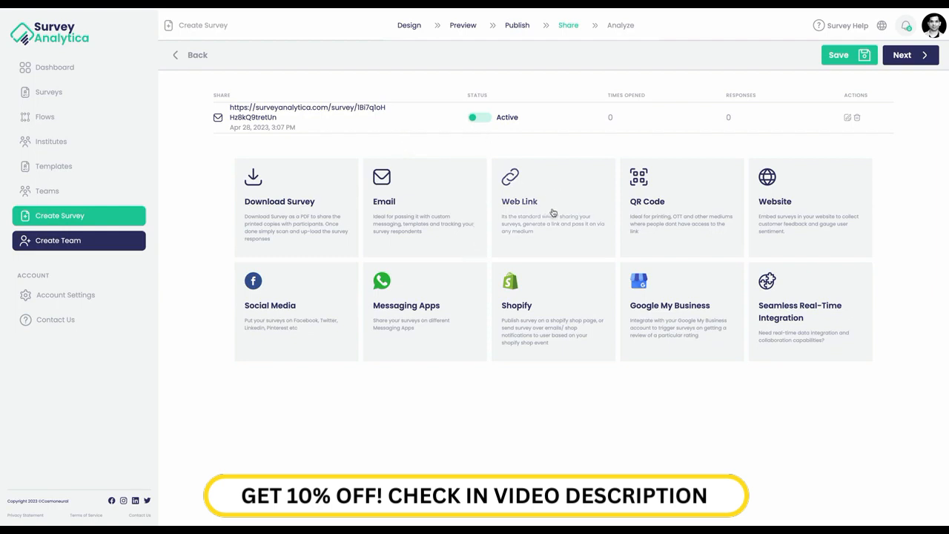
- Create a QR code collector for the survey, review its styling options and close them without downloading the code
left_click(659, 211)
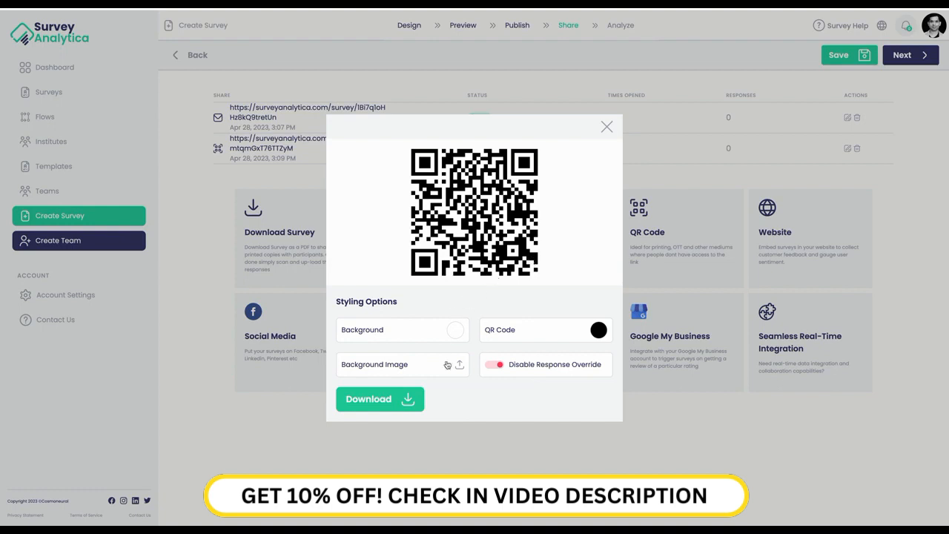
left_click(497, 373)
left_click(606, 128)
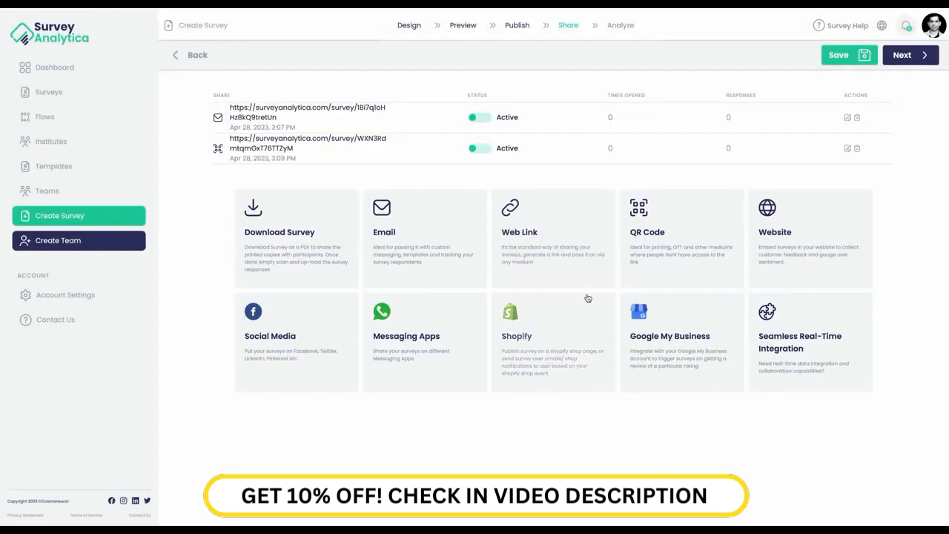
- Examine the design settings and trigger rules for embedding the survey in a website and close them without getting the code
left_click(797, 247)
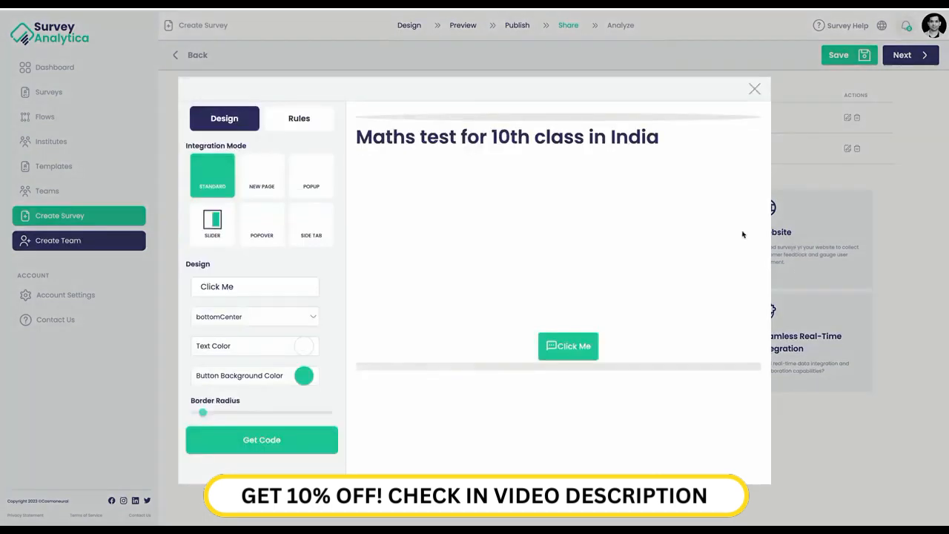
left_click(279, 125)
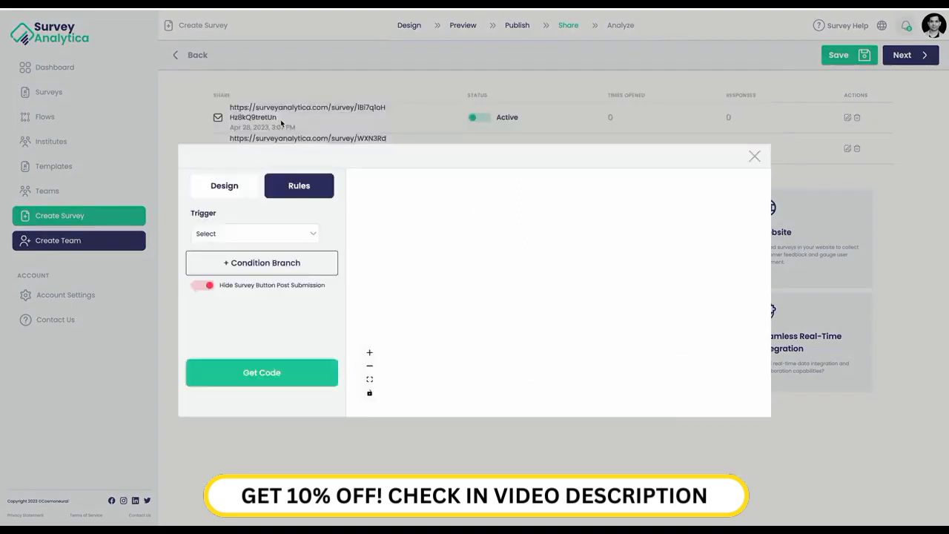
left_click(754, 157)
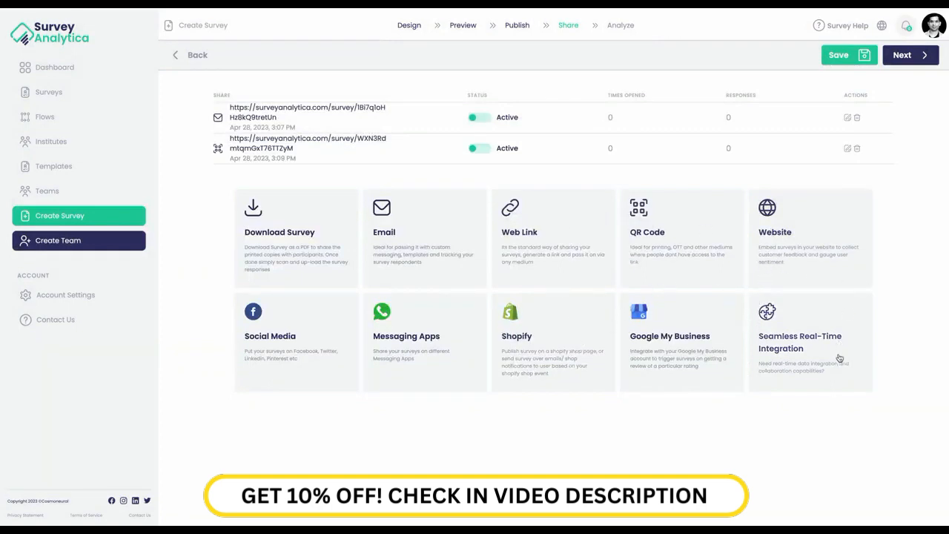
- Examine the services offered under Seamless Real-Time Integration and close the overview without creating an integration
left_click(804, 341)
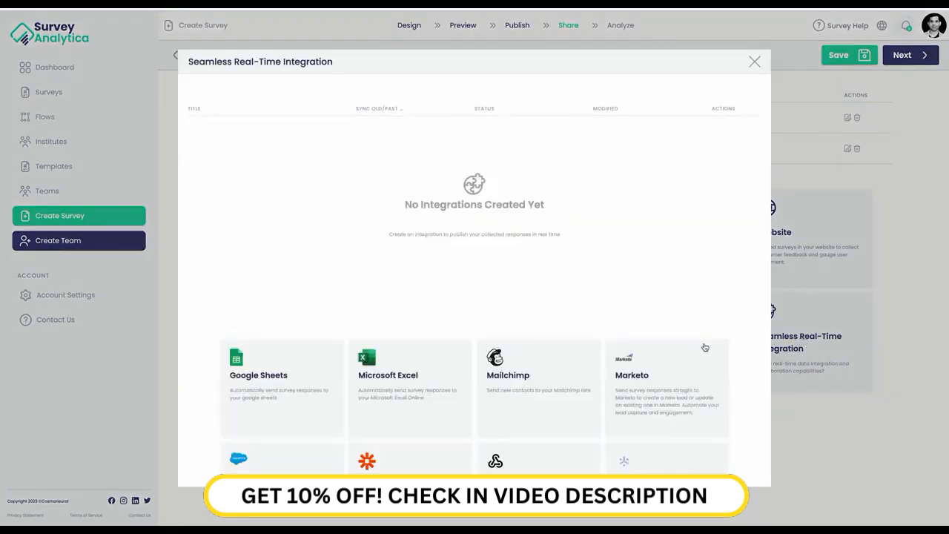
scroll(706, 349, "down", 1)
scroll(705, 348, "up", 1)
left_click(754, 63)
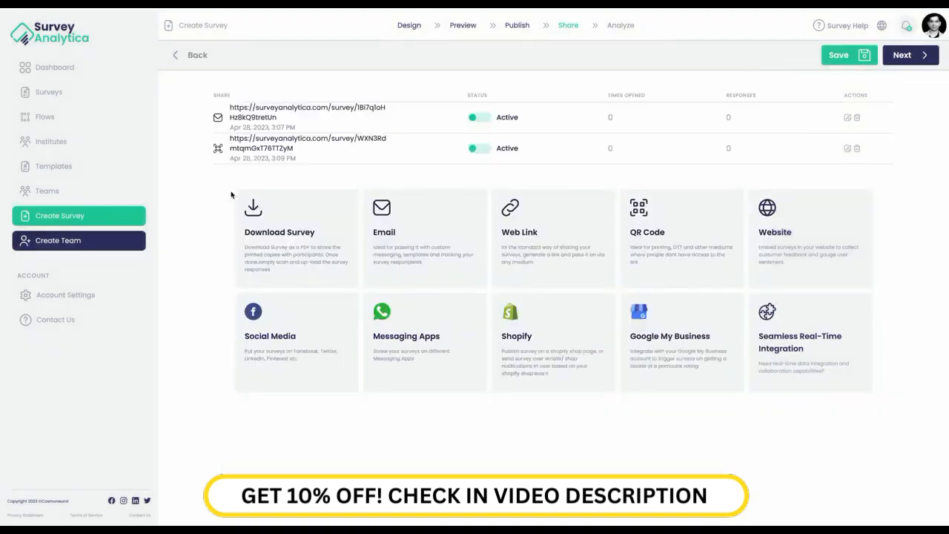
- Open the overview of flows
left_click(51, 121)
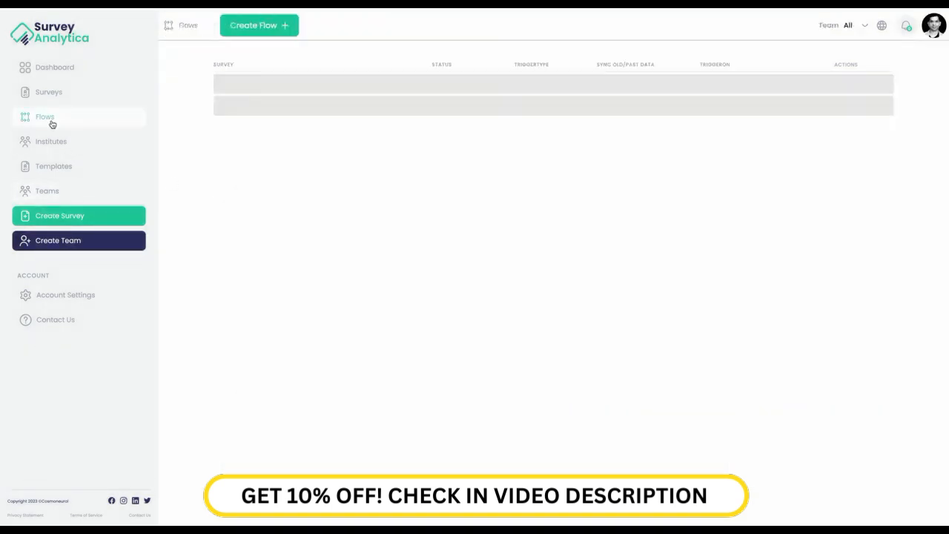